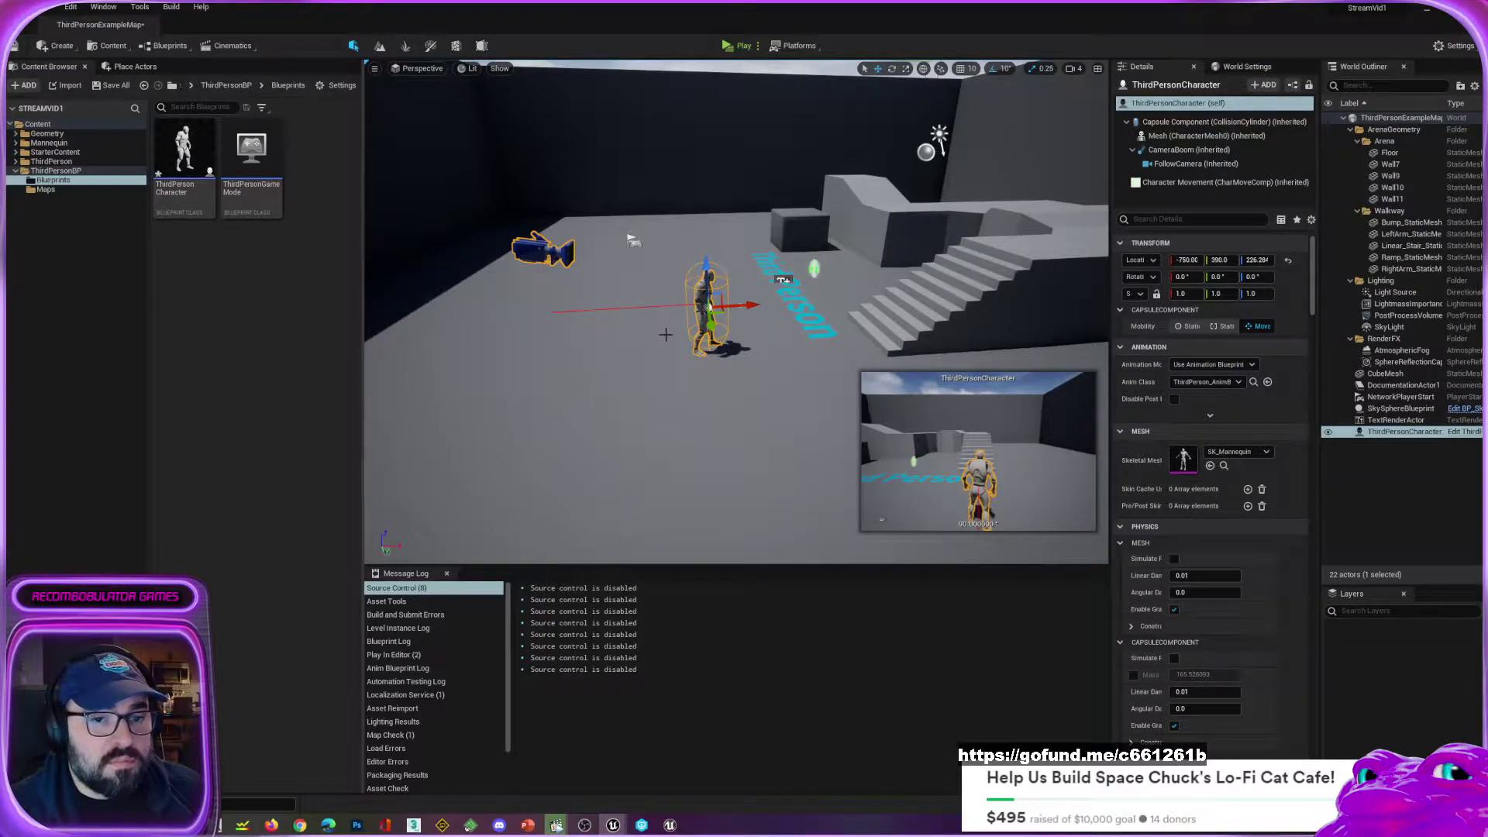
Step: Orbit around the third-person character and pull the camera back to see the arena from higher up
mouse_move(666, 334)
right_down()
mouse_move(717, 333)
mouse_move(686, 320)
right_up()
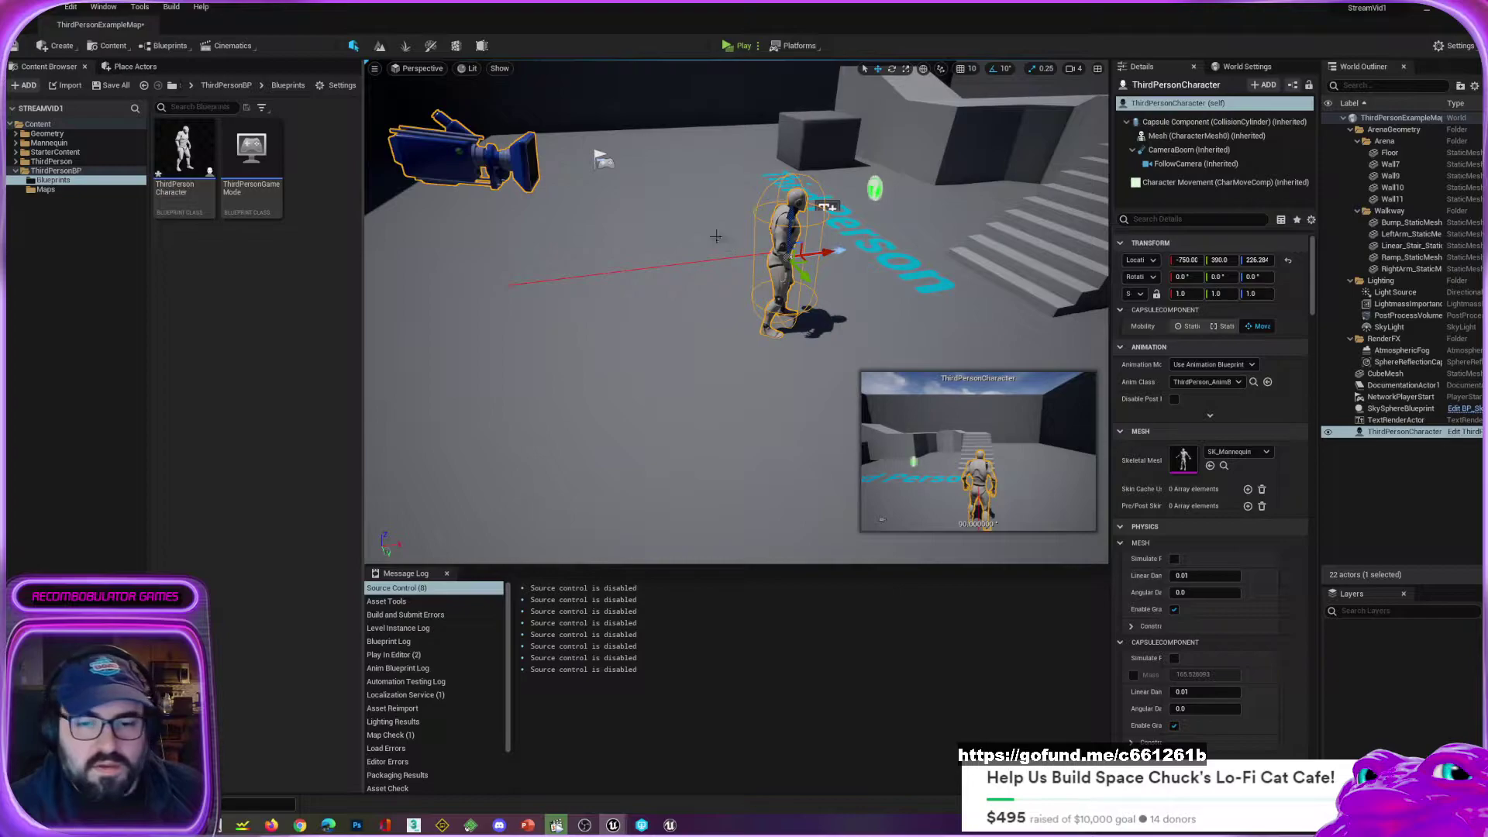
scroll(726, 215, down, 6)
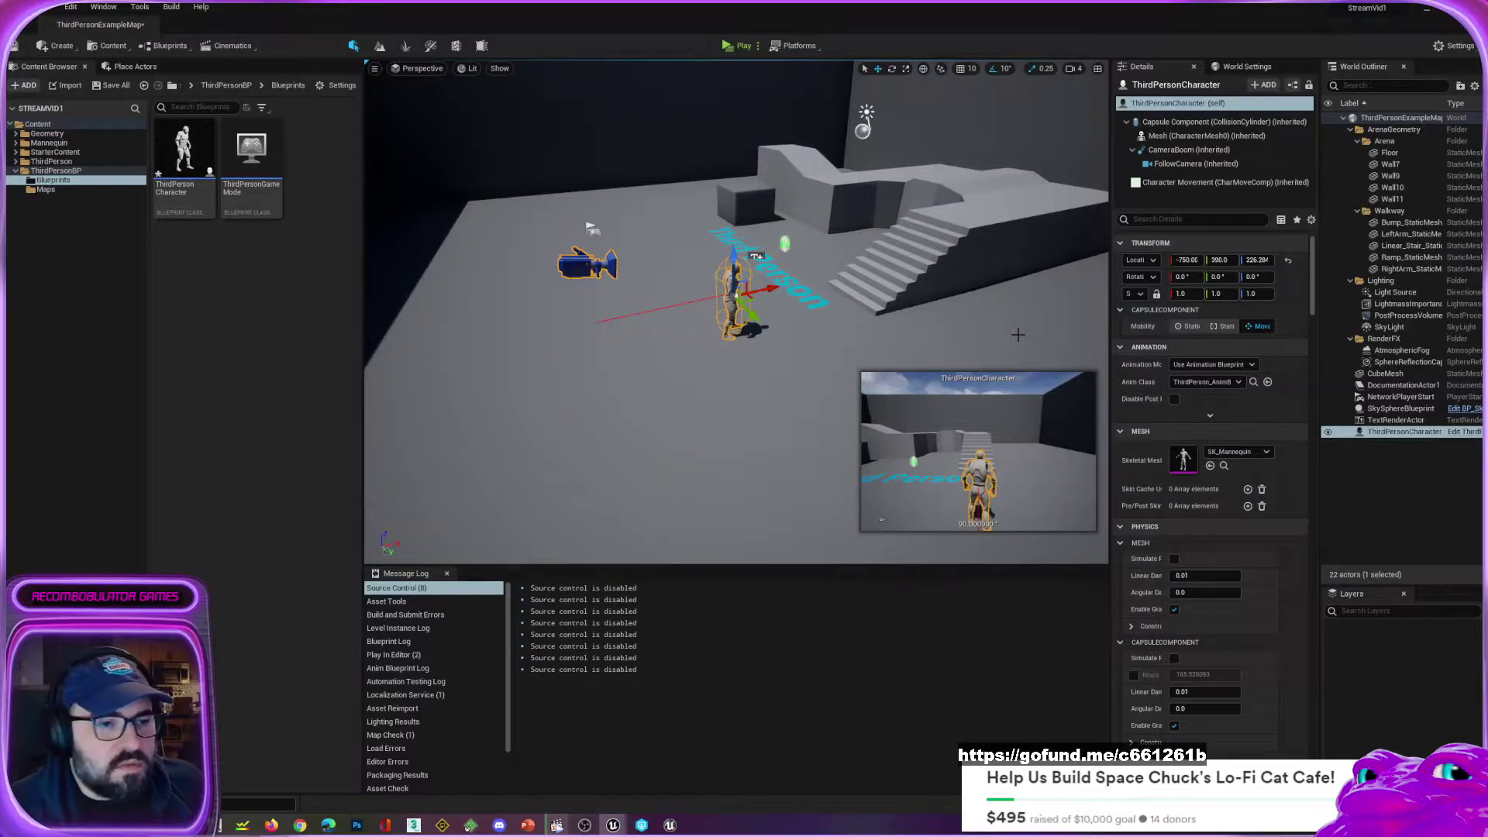
Step: Create a folder named TestStuff at the top level of Content
click(262, 346)
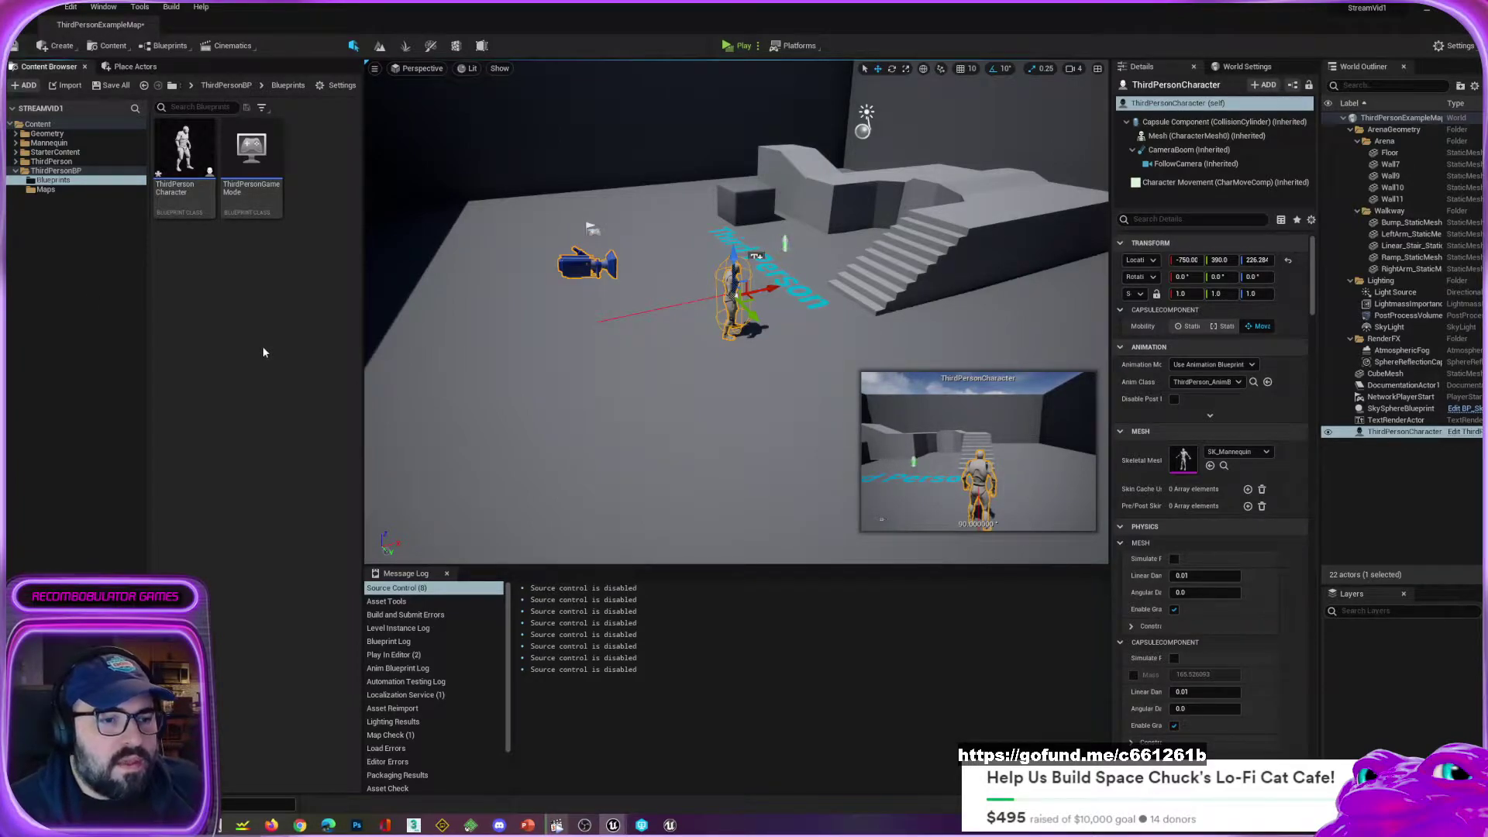
click(135, 68)
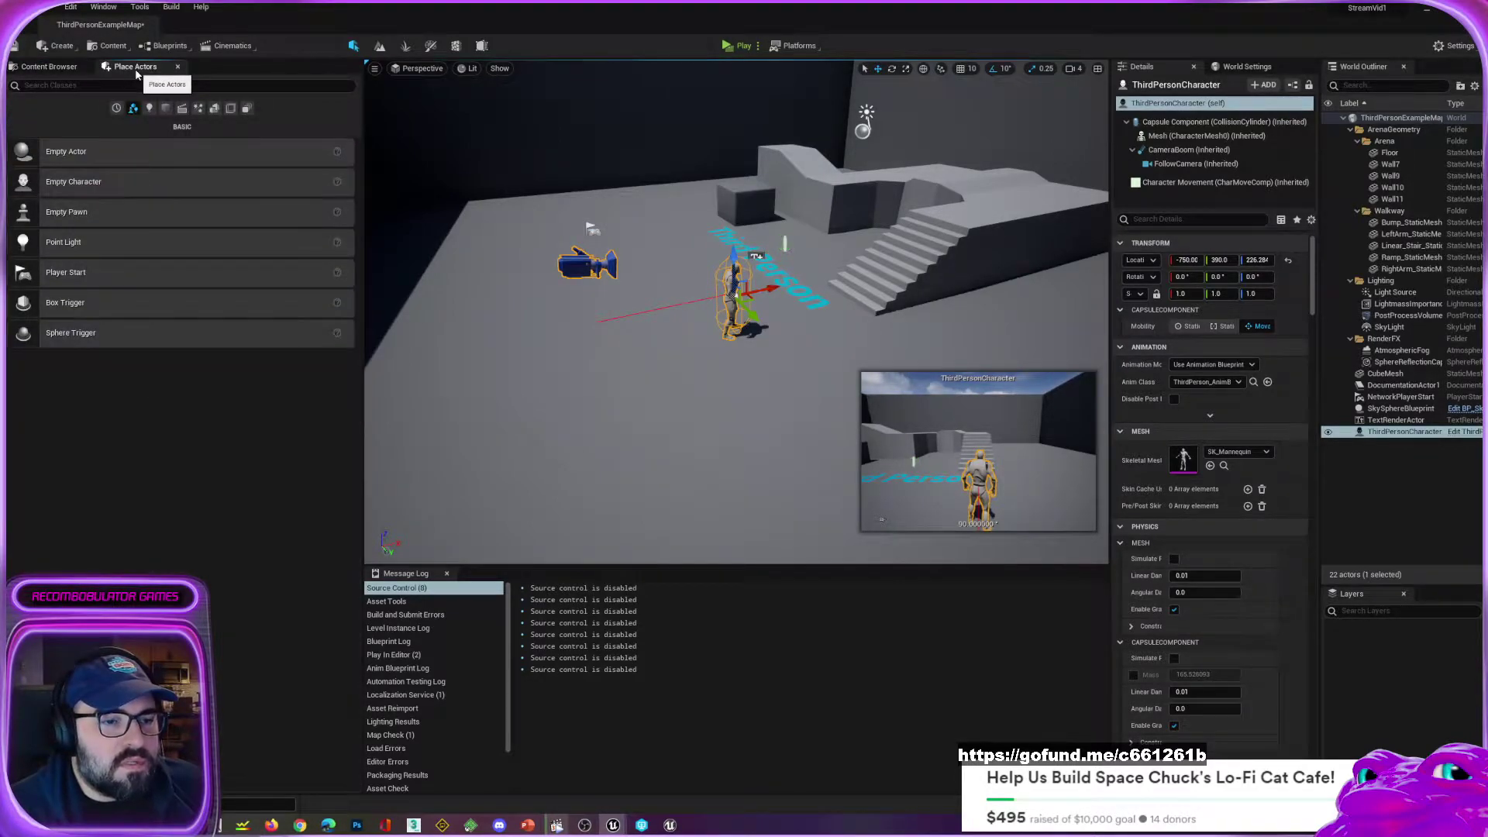
click(63, 68)
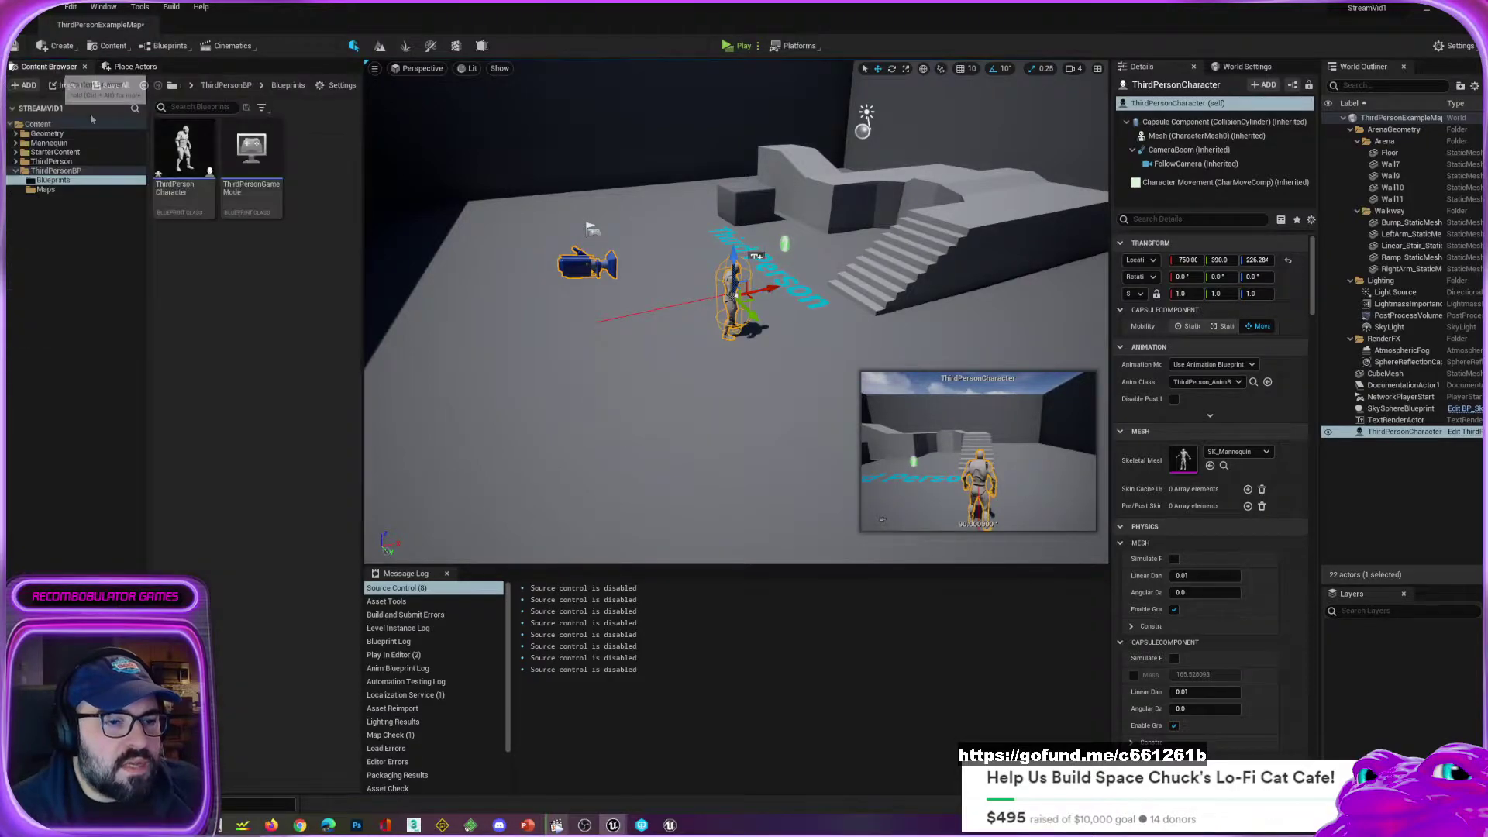
click(78, 231)
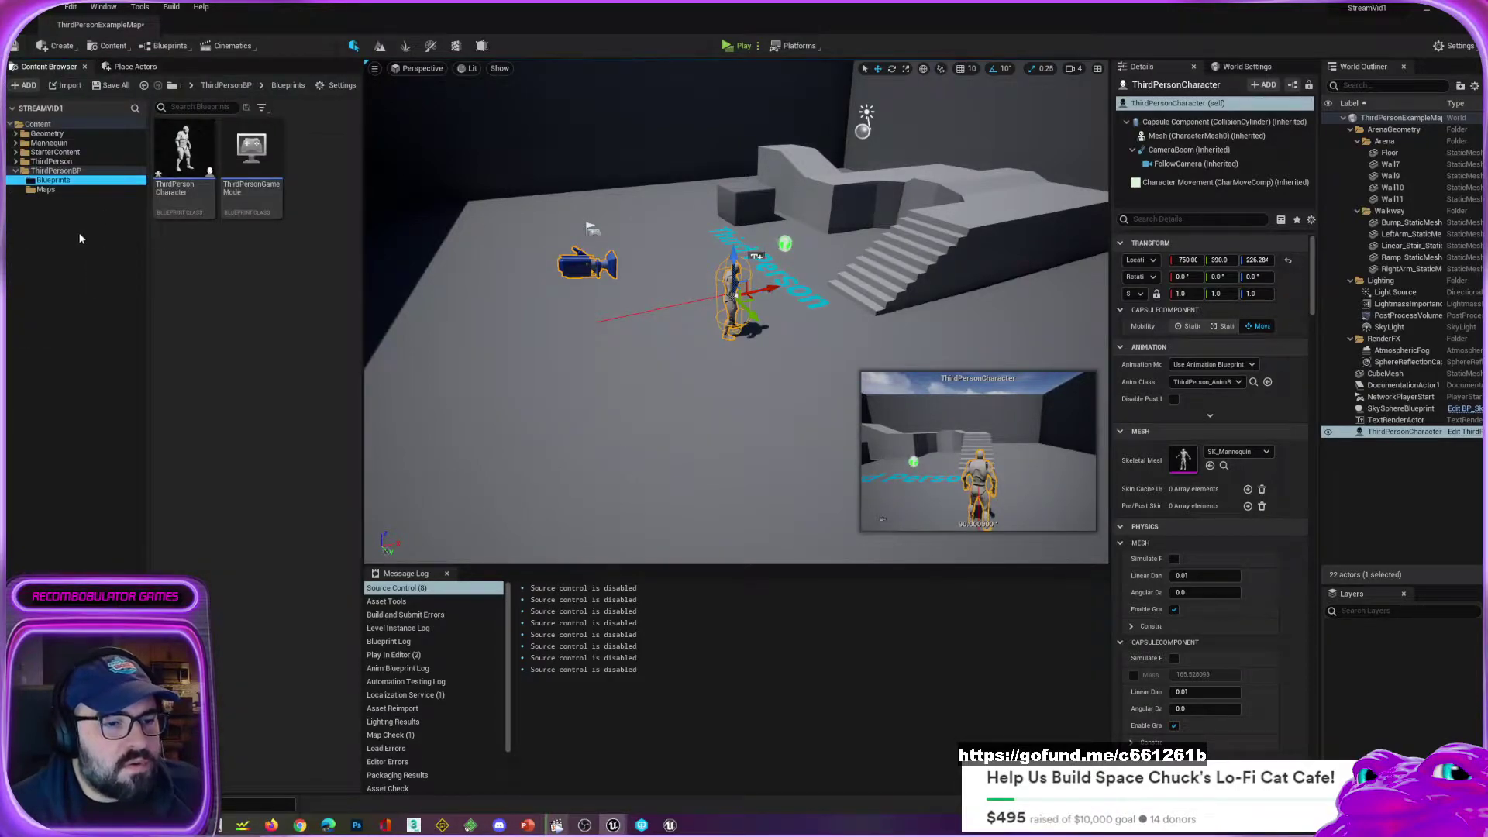
click(24, 86)
click(67, 541)
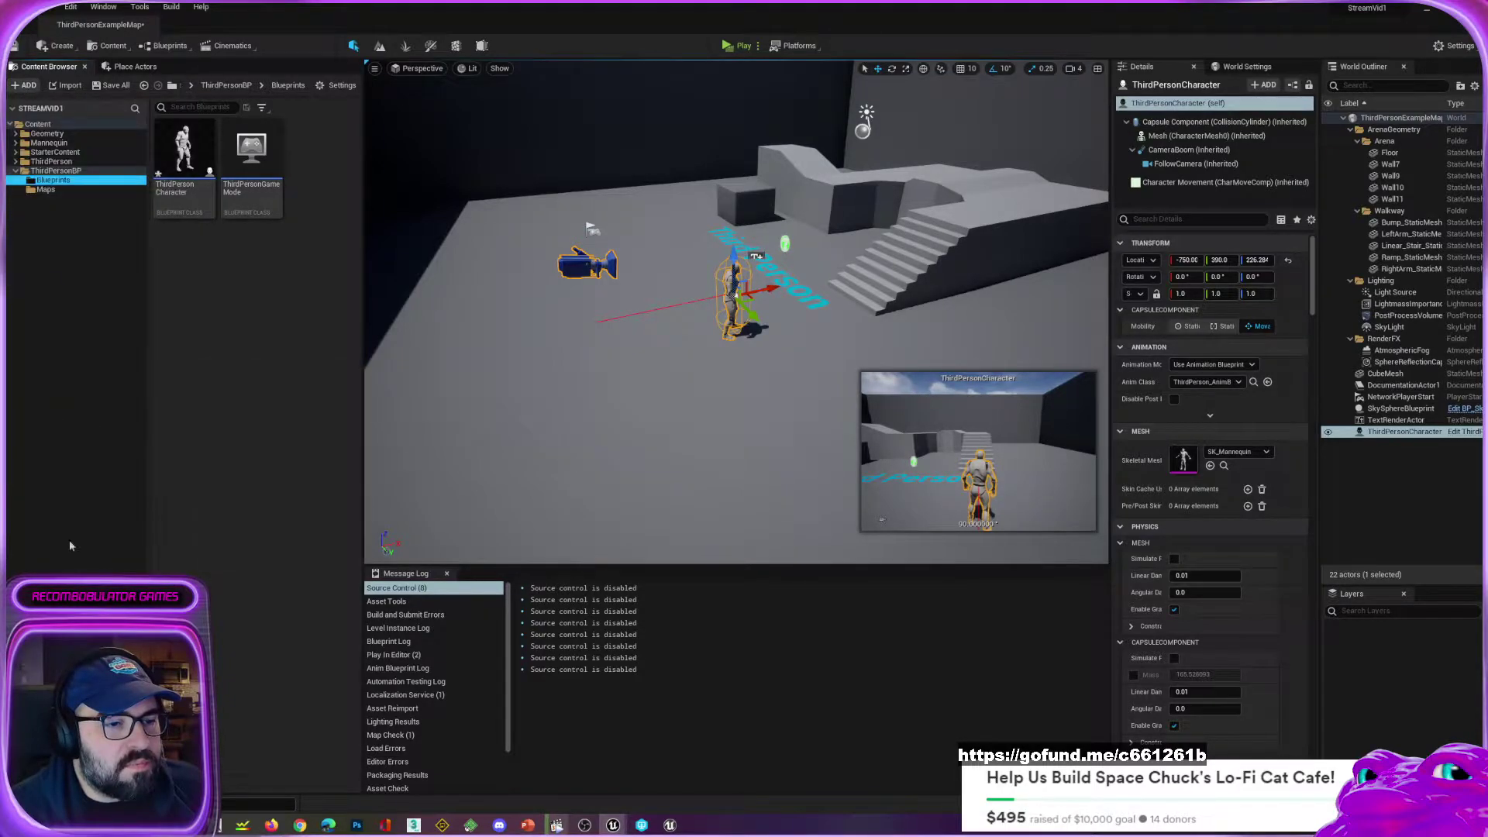
click(37, 124)
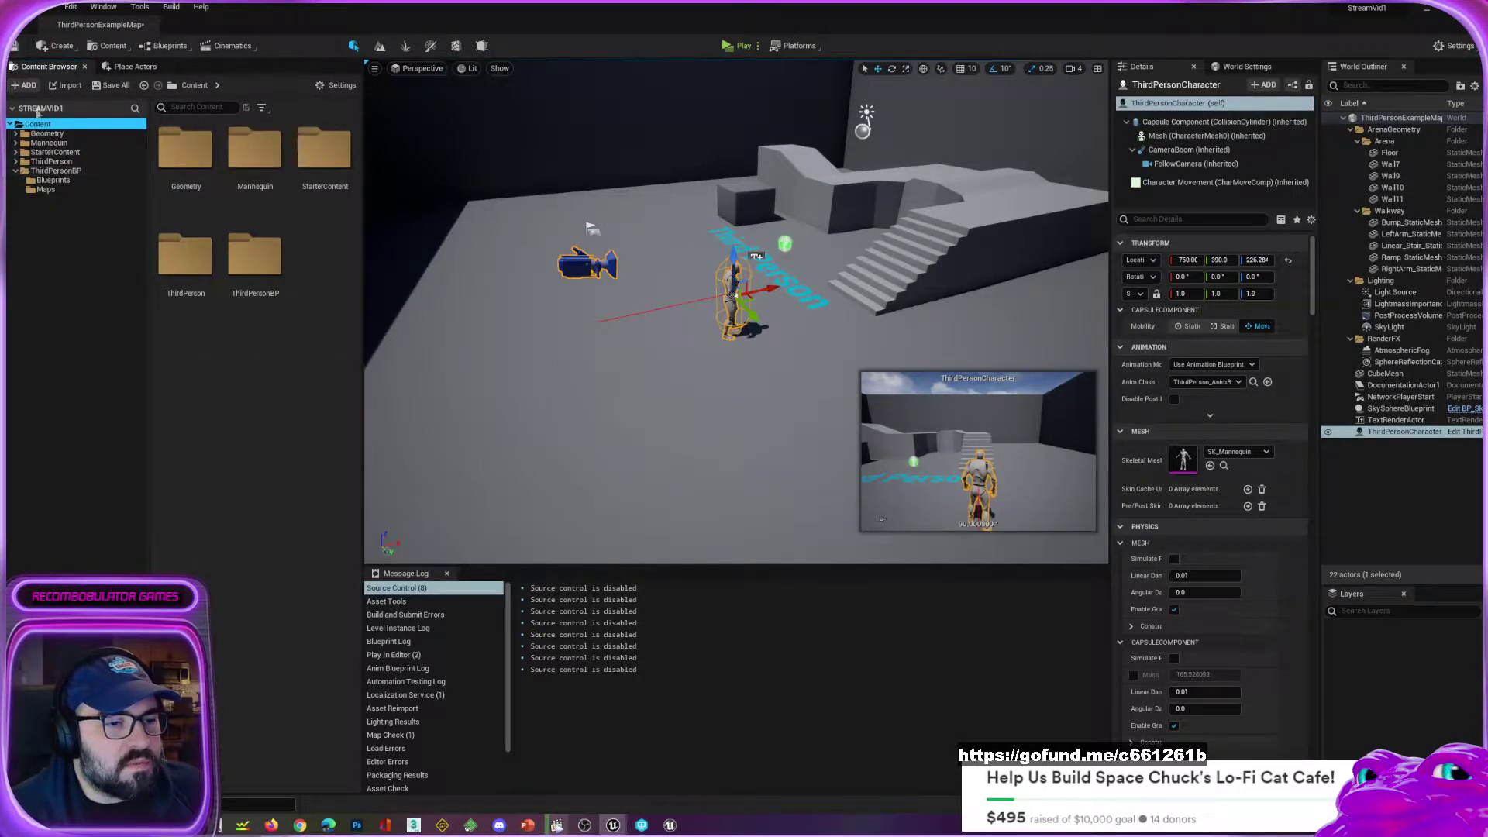
click(26, 86)
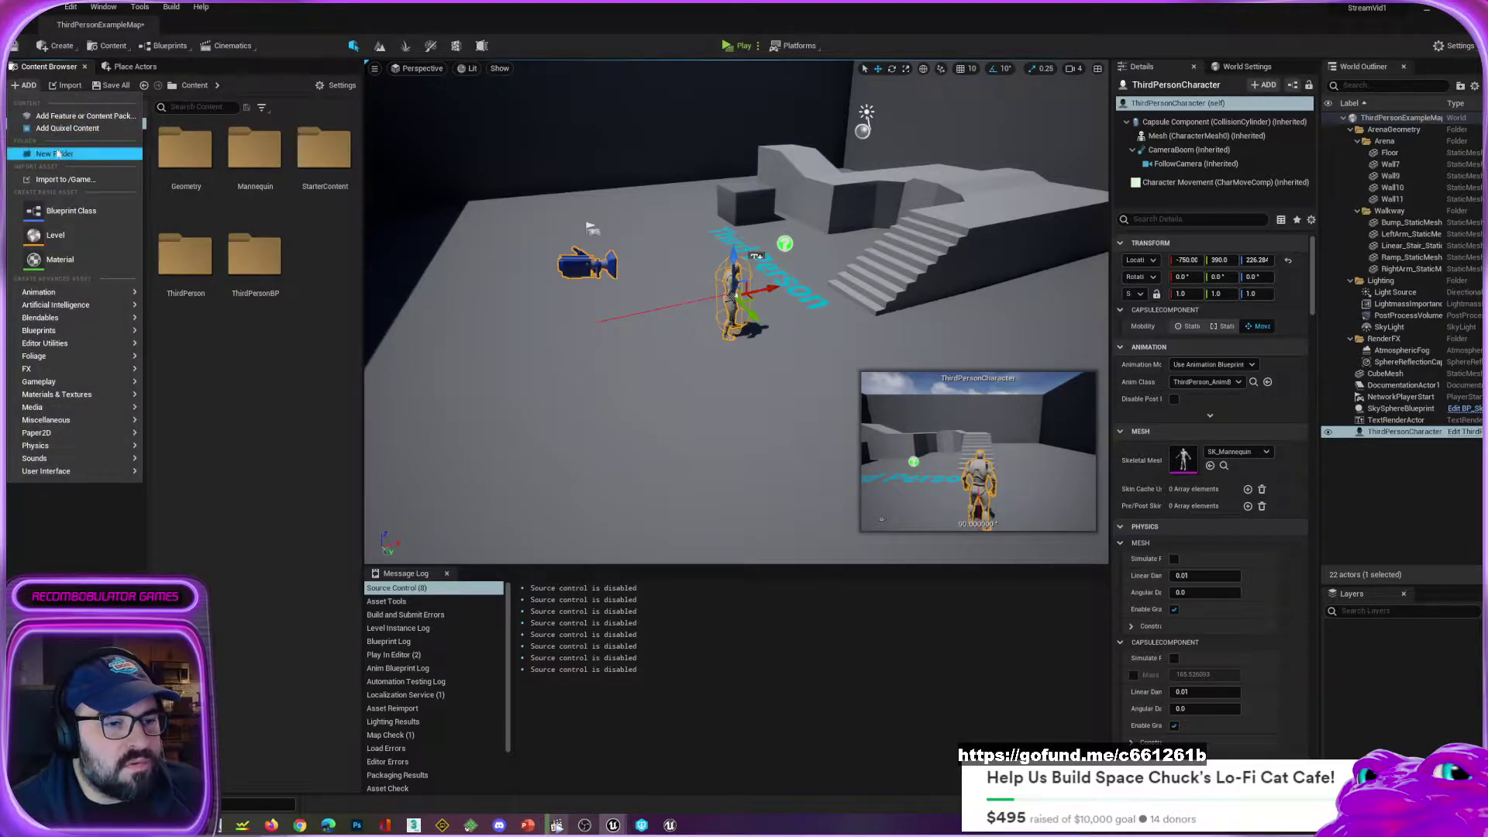
click(54, 153)
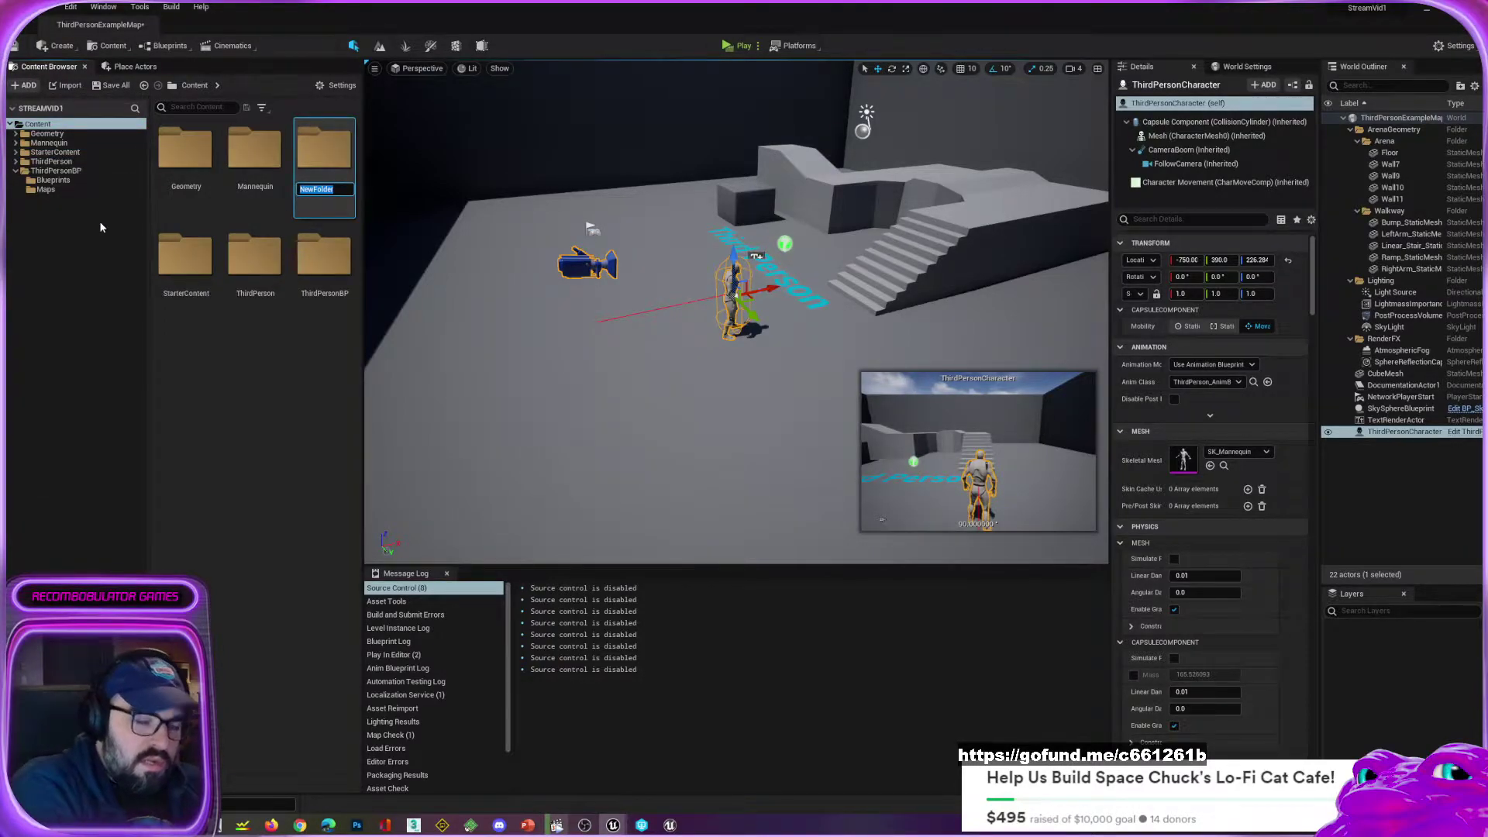
text(T)
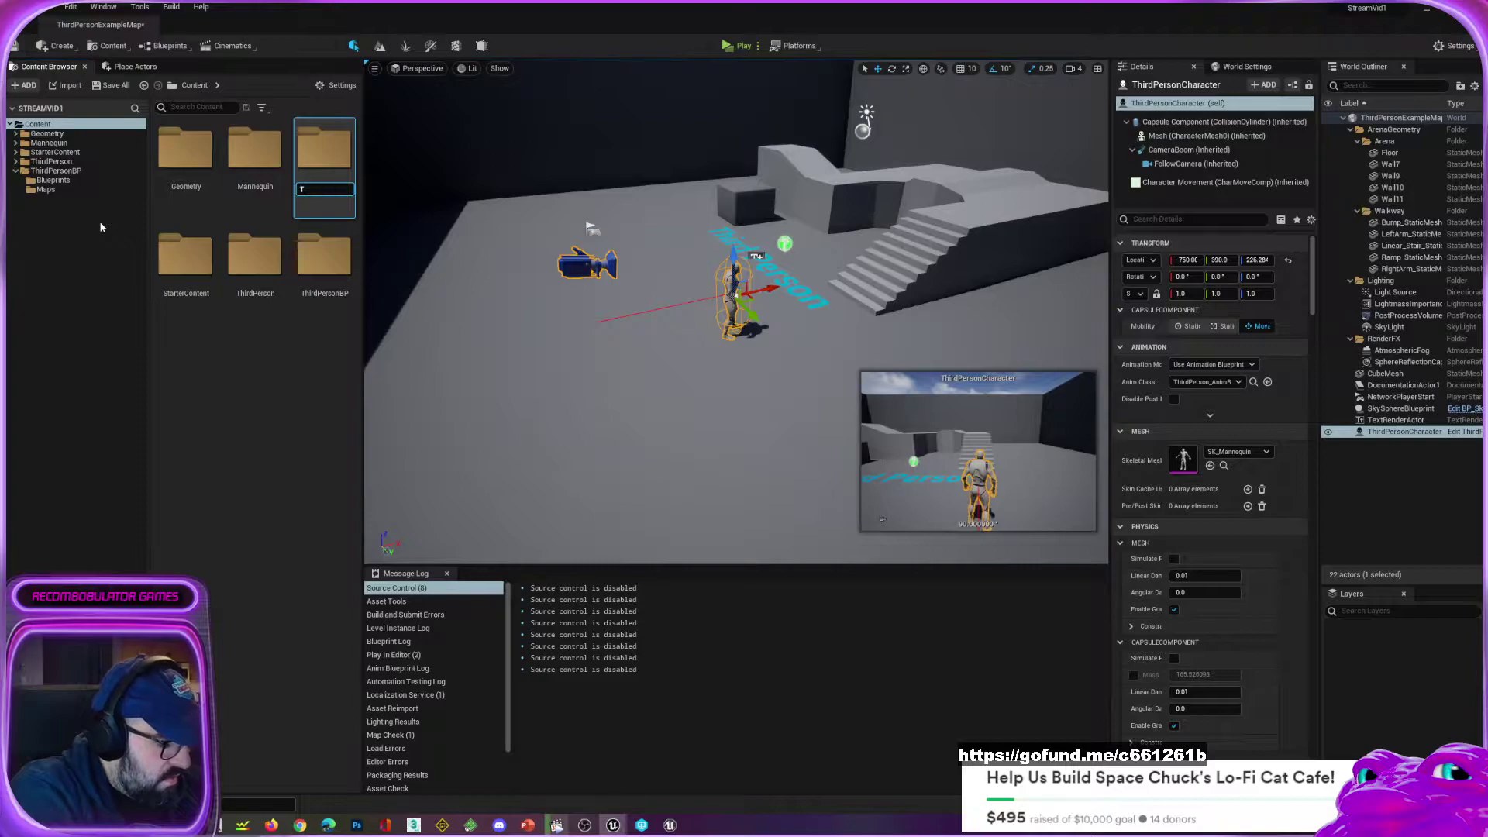
text(estStuff)
key(Return)
key(Return)
Step: Add a Blueprints folder inside TestStuff
click(28, 86)
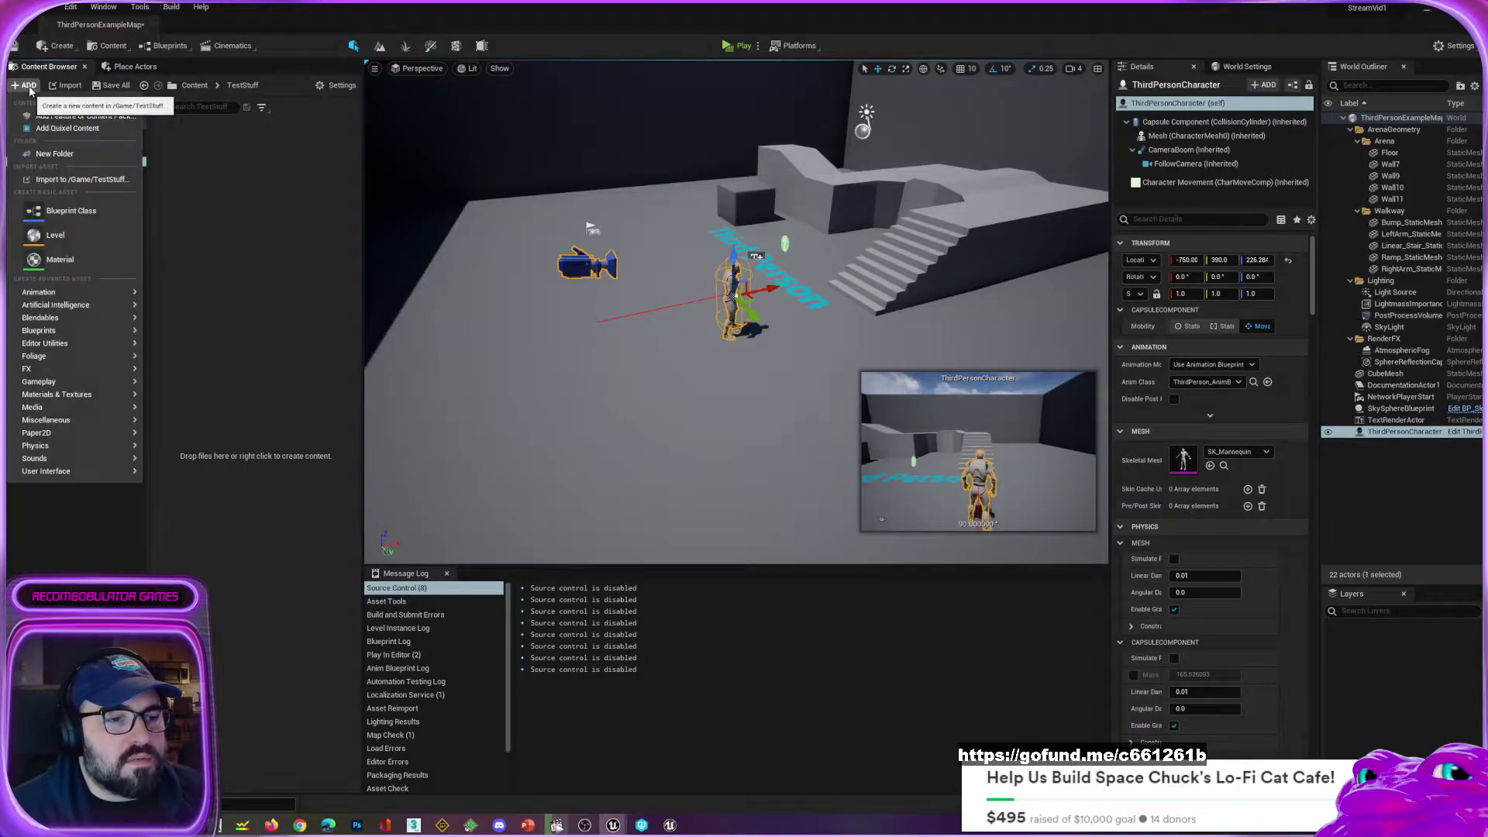
click(54, 153)
text(Blueprints)
key(Return)
key(Return)
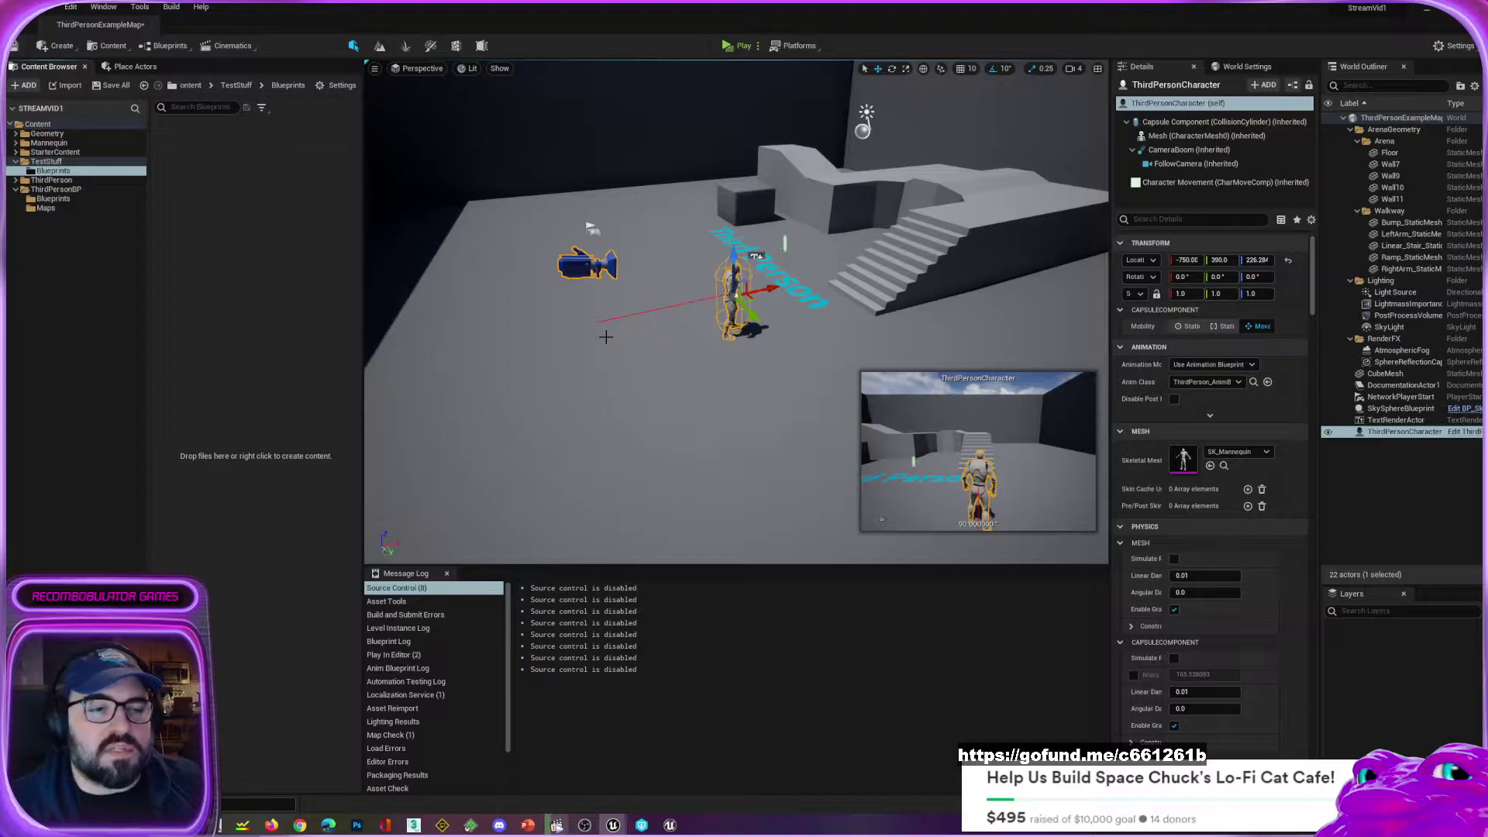
Step: Create a new Actor-based Blueprint class in the TestStuff Blueprints folder
right_click(230, 213)
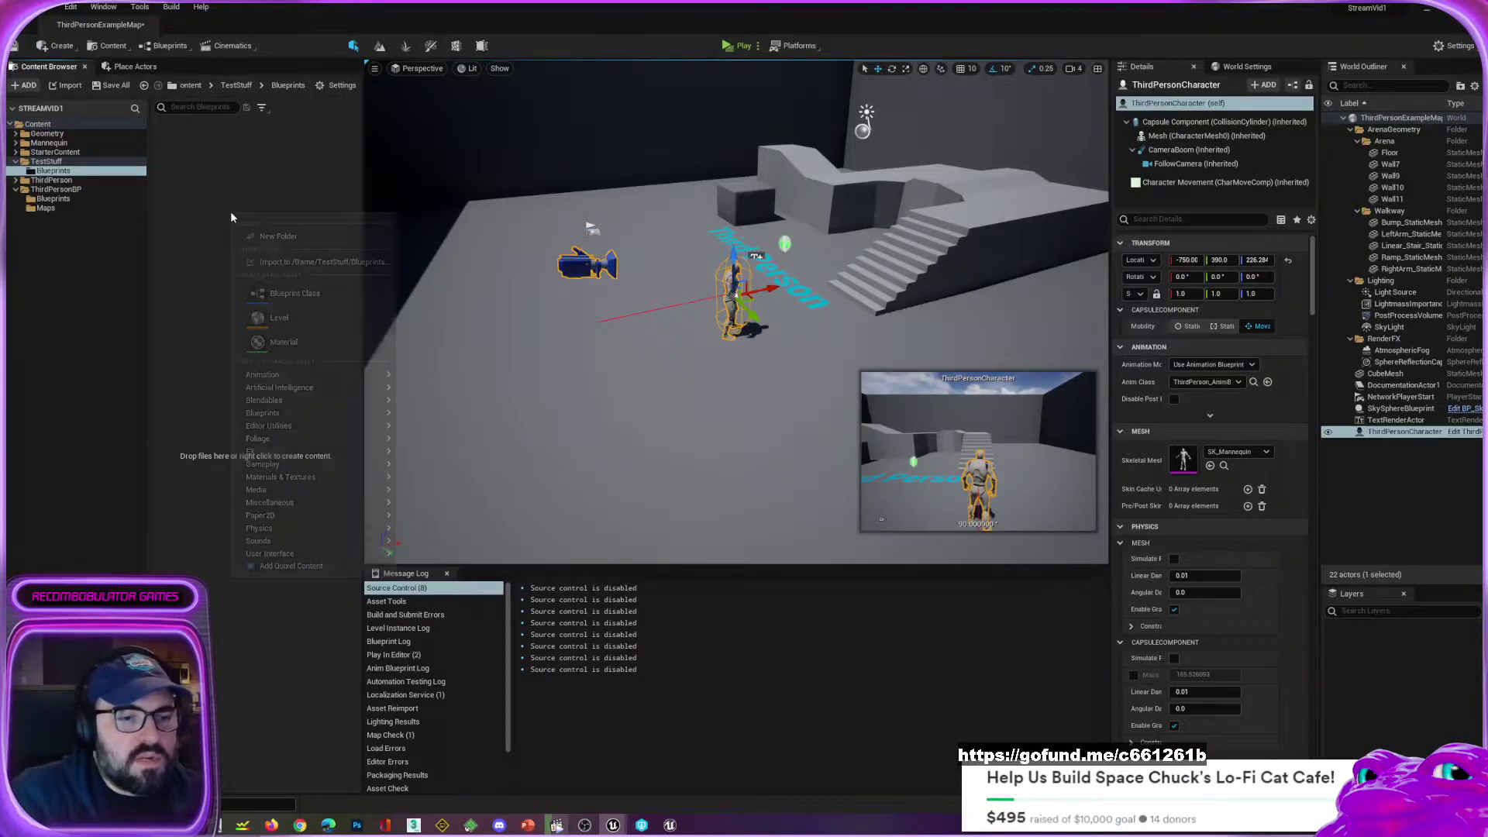
click(323, 295)
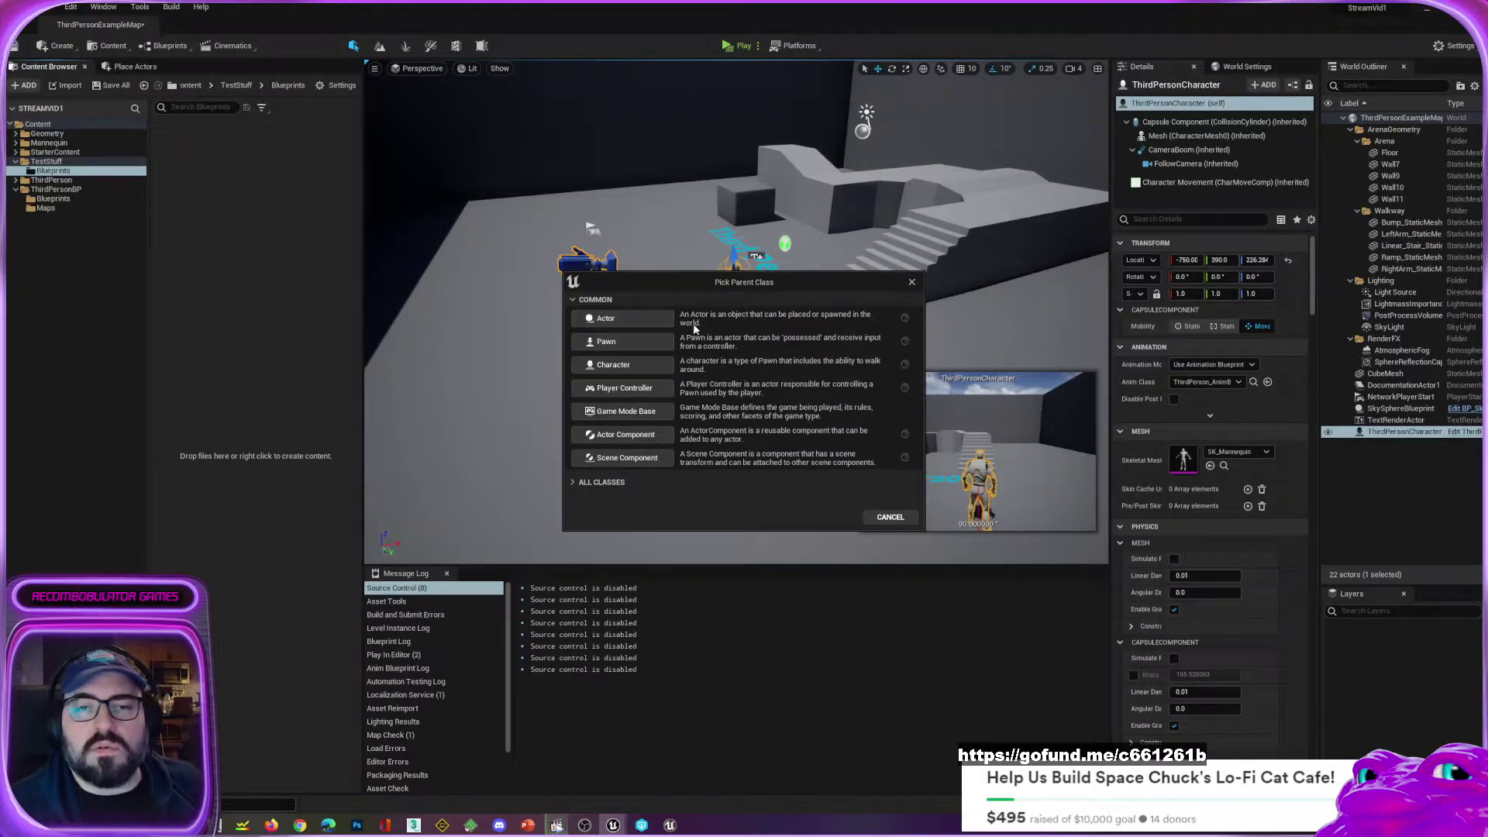
click(620, 318)
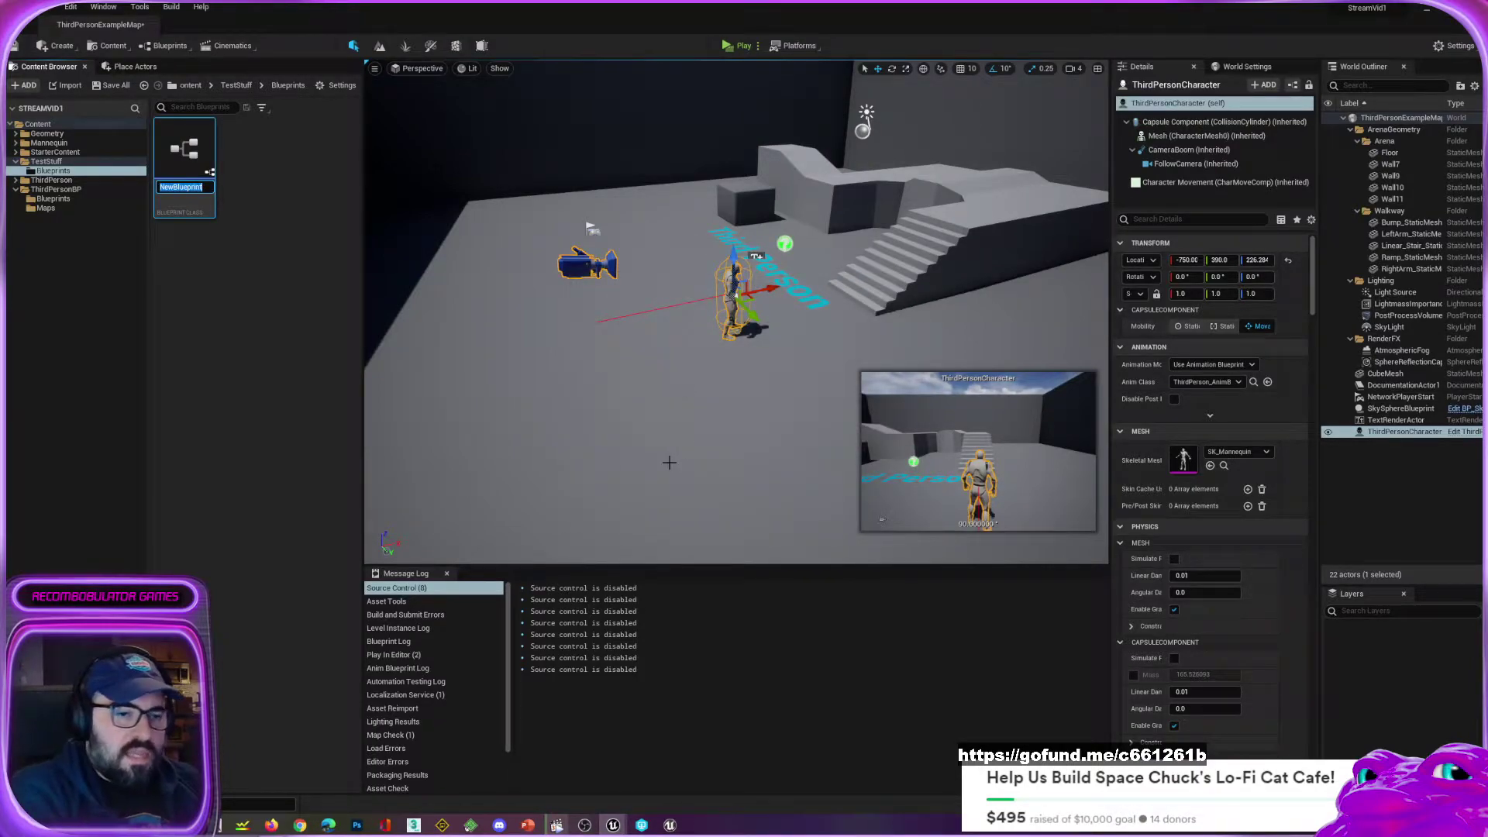
Step: Rename the NewBlueprint asset to TriggerThing_BP
text(Trigge)
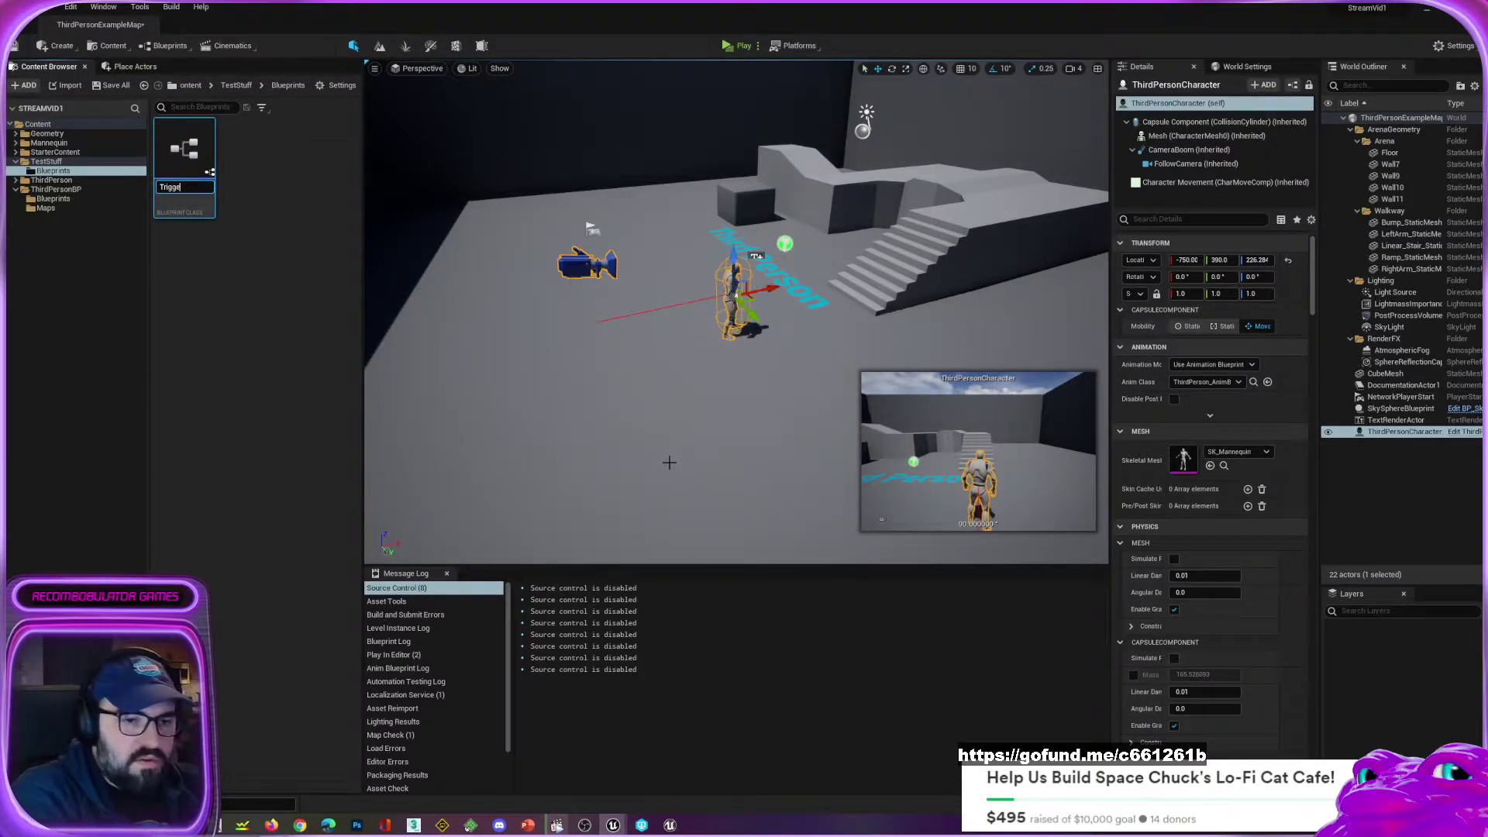
text(rThing_)
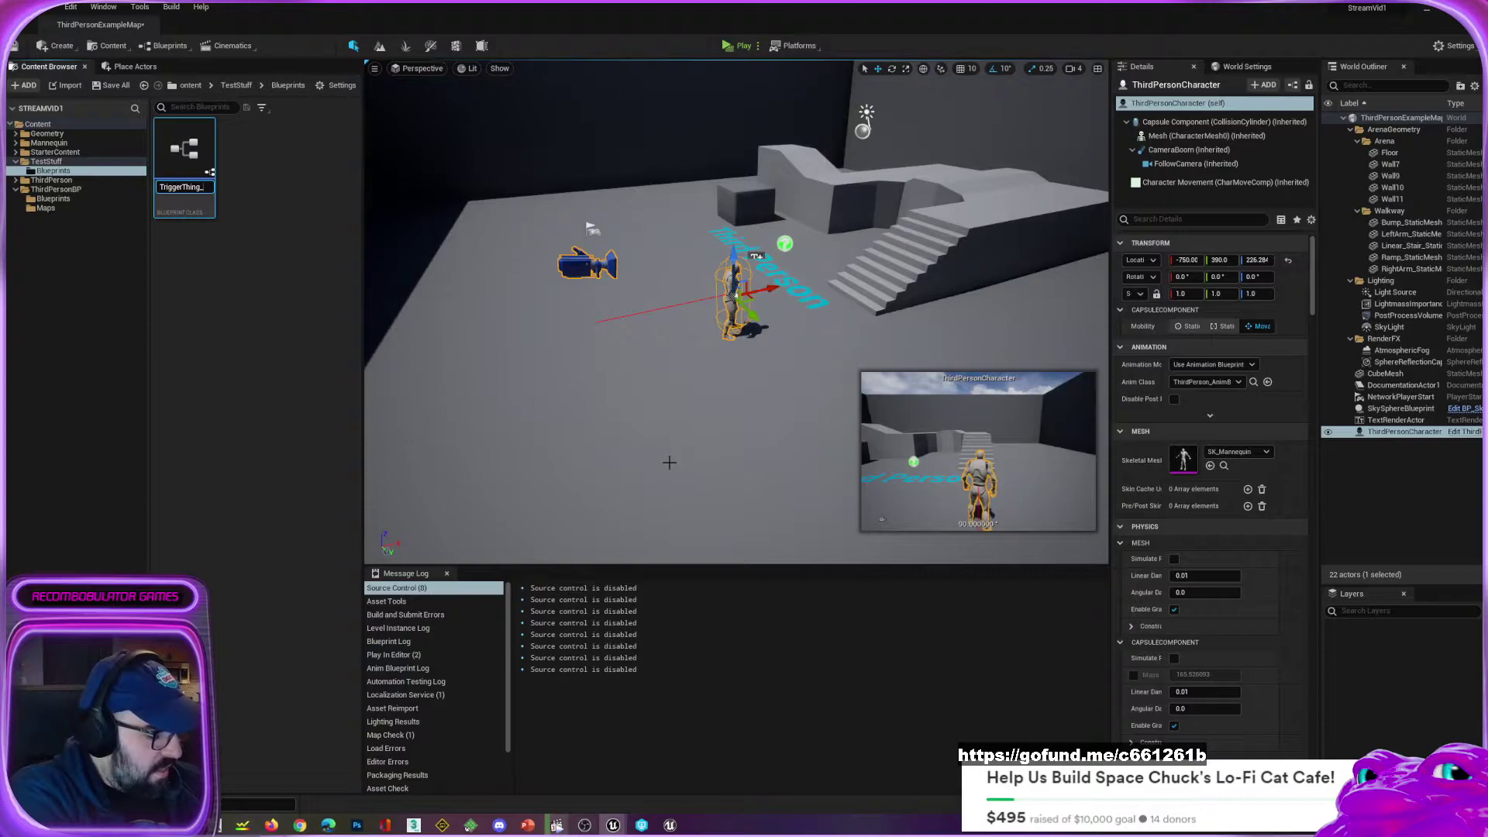
text(BP)
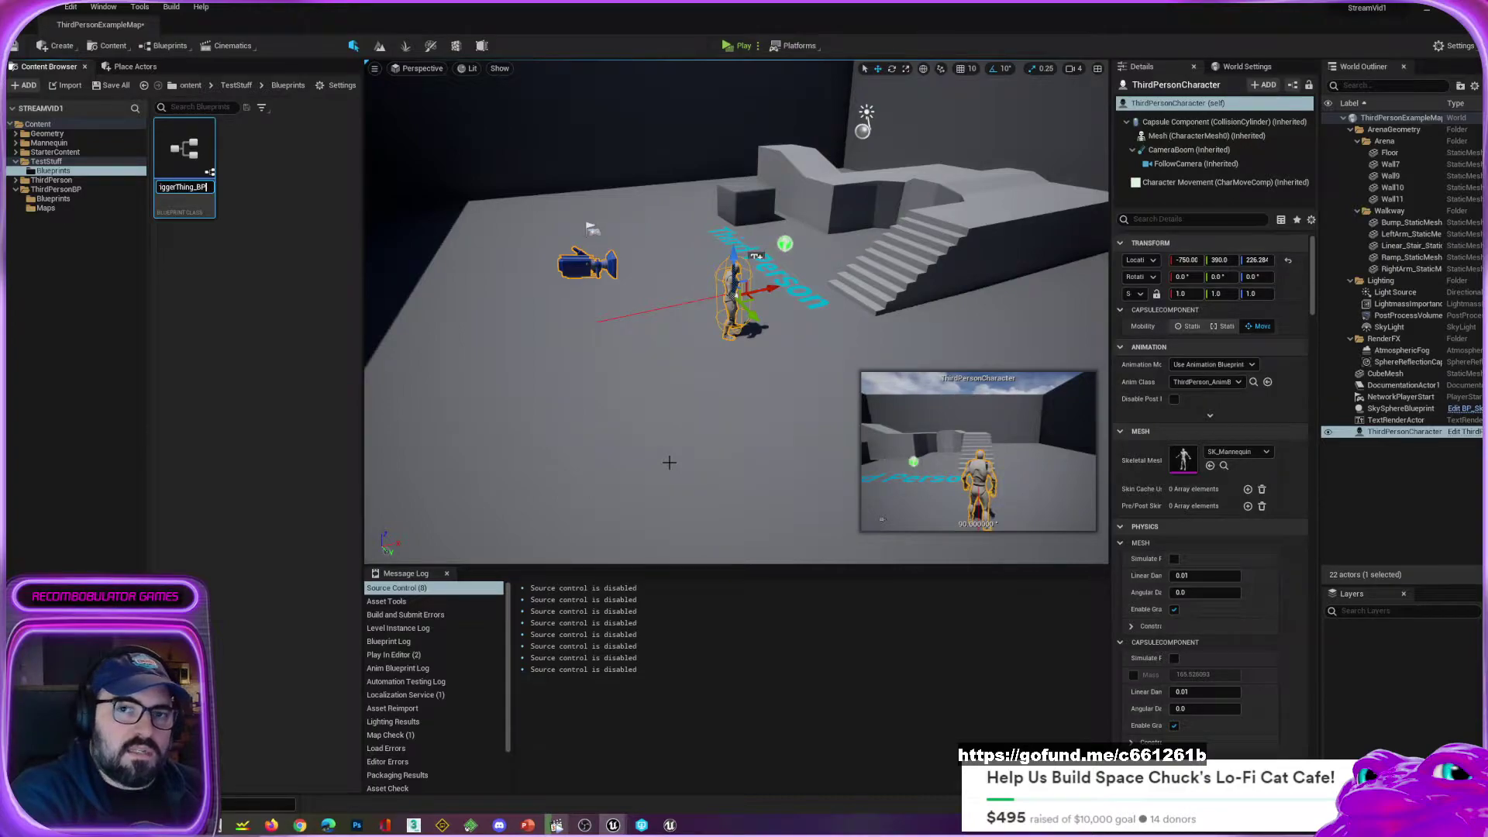
key(Return)
key(End)
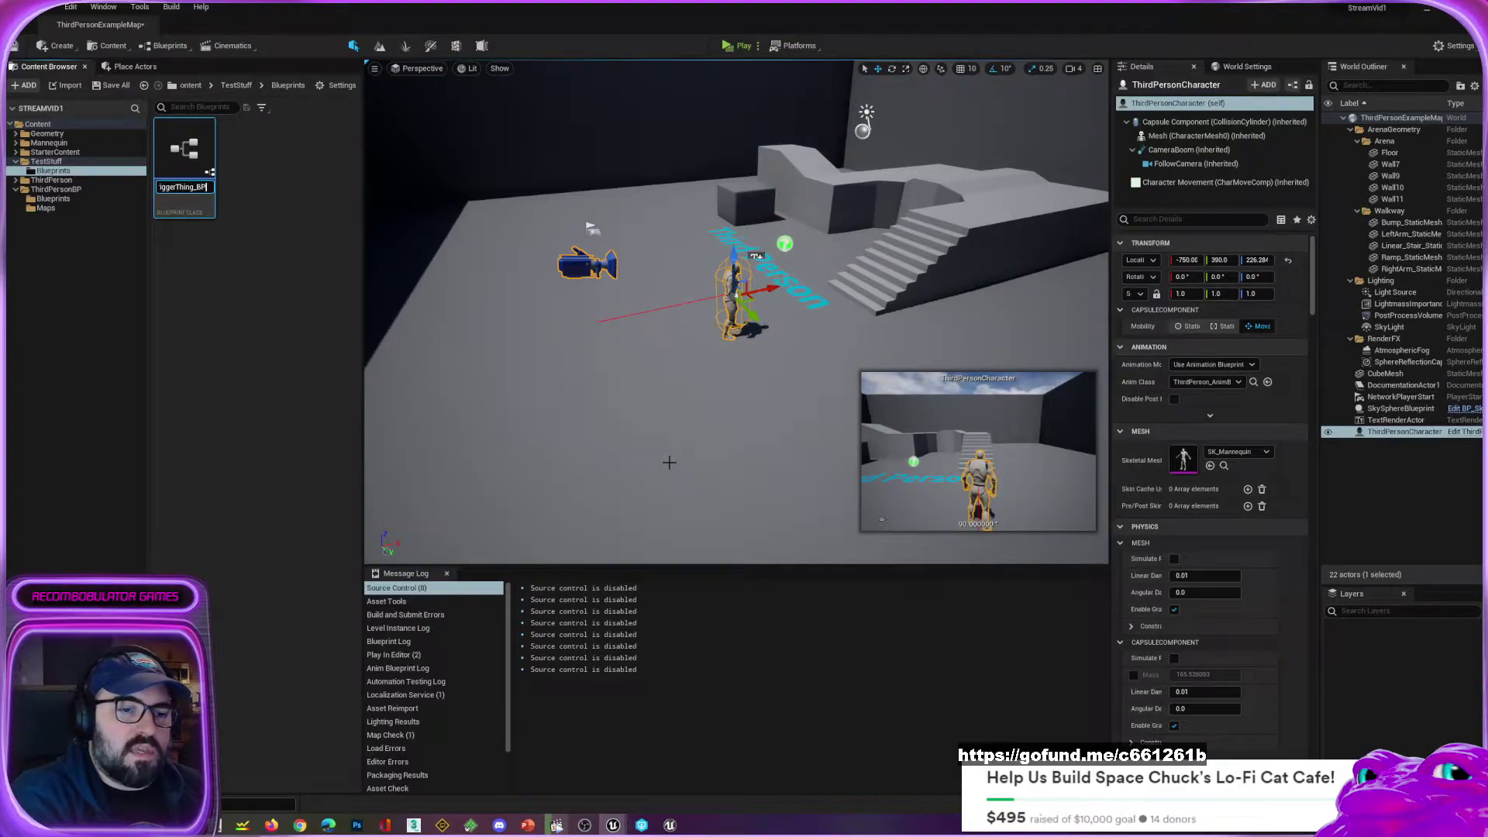
text(\)
key(BackSpace)
key(Return)
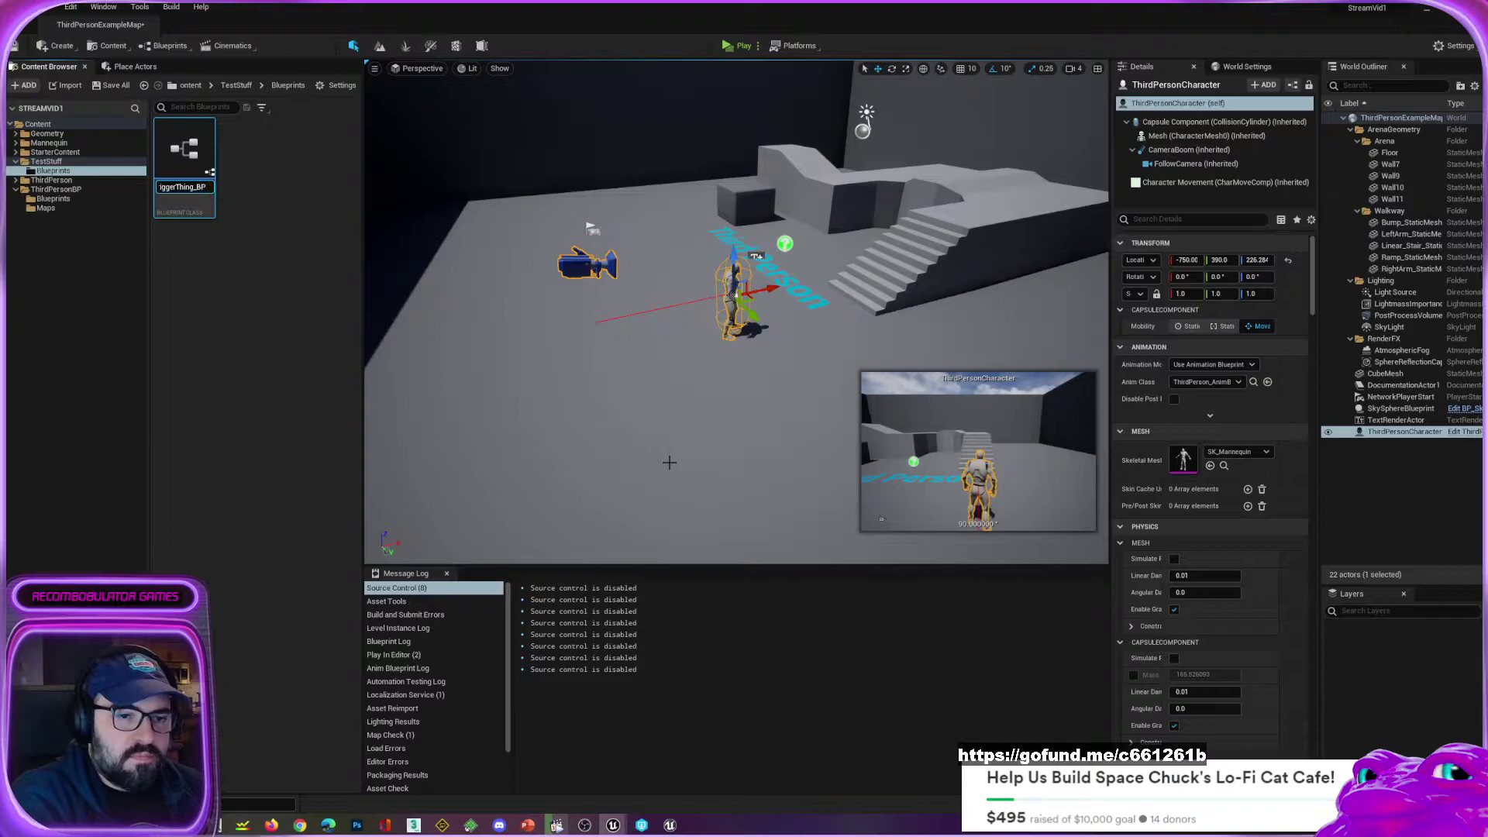
double_click(182, 151)
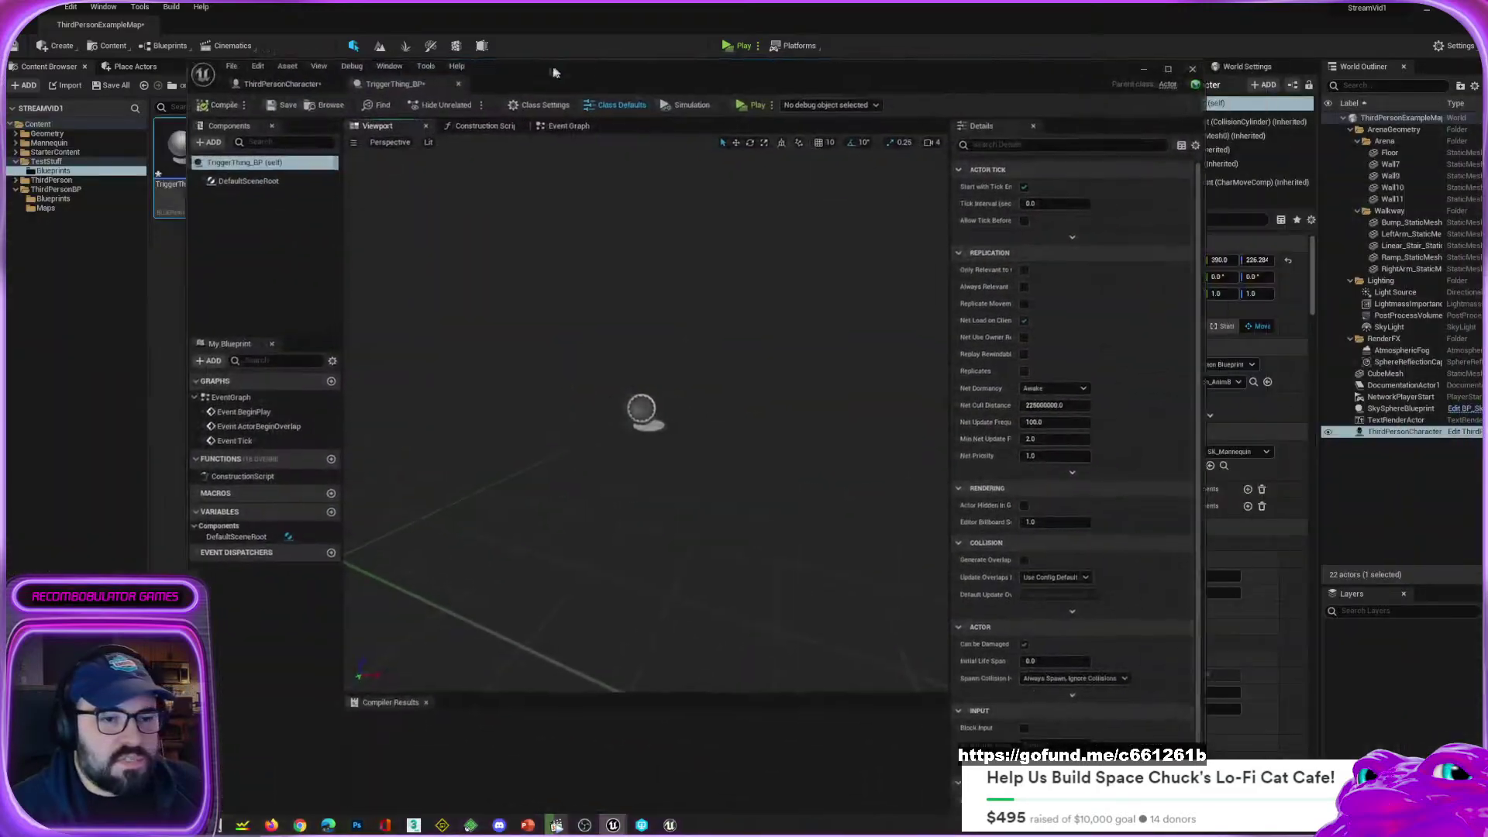
drag(388, 54, 420, 34)
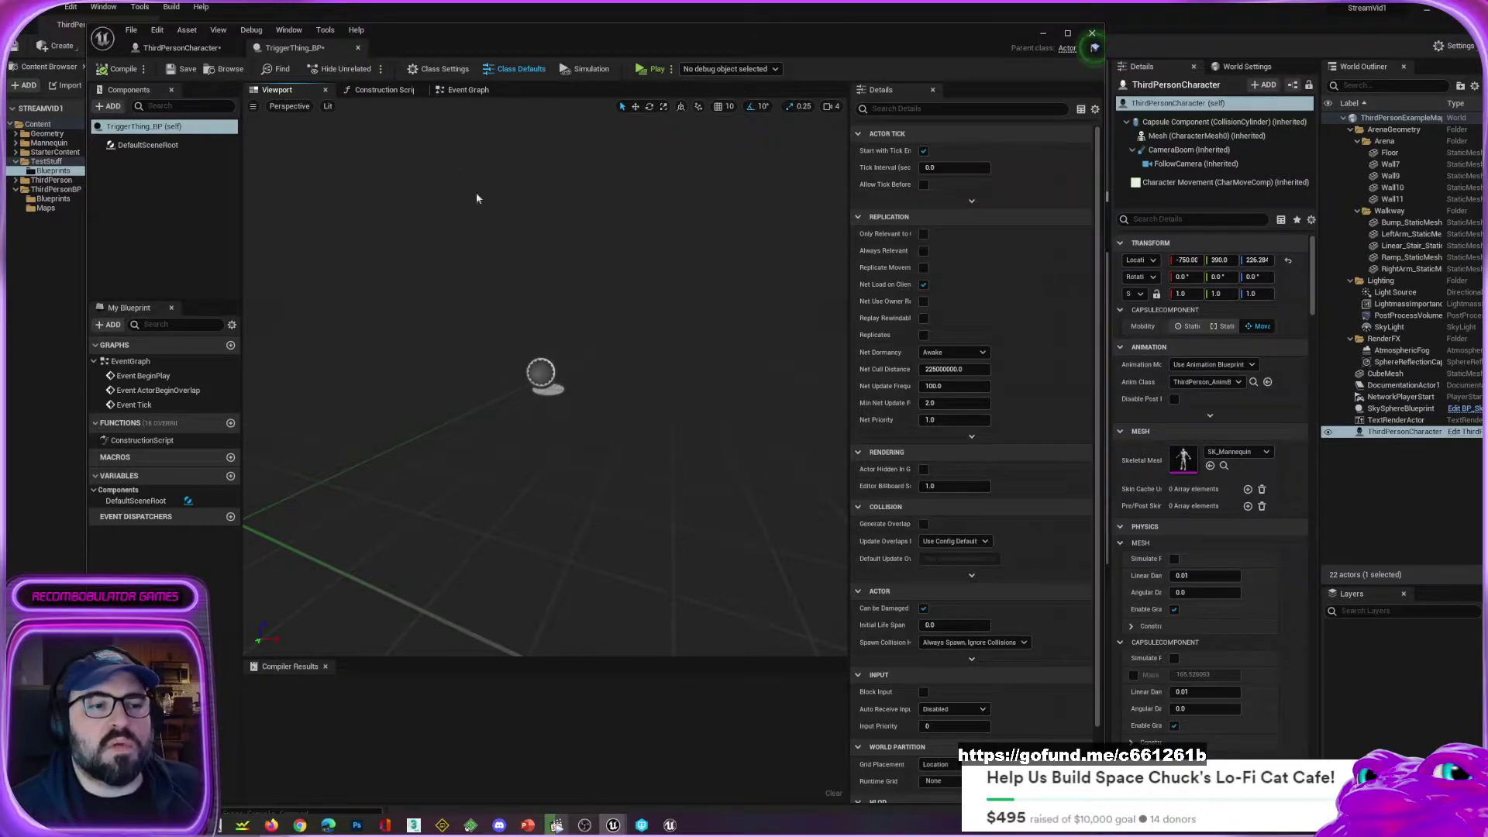
scroll(413, 331, up, 1)
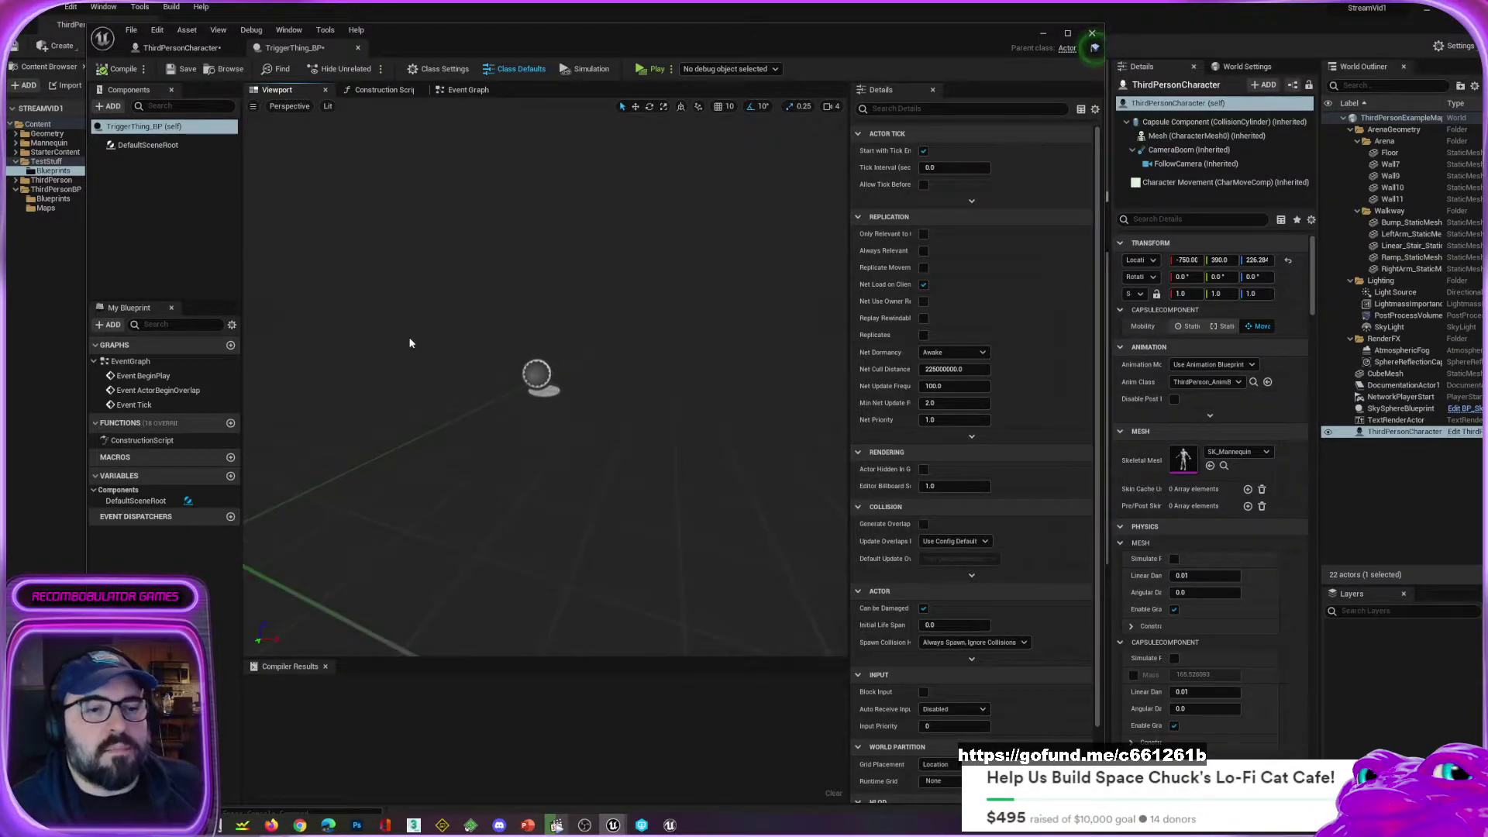
right_drag(464, 309, 465, 364)
mouse_move(731, 40)
mouse_down()
mouse_move(784, 490)
mouse_move(702, 85)
mouse_move(712, 53)
mouse_up()
right_drag(709, 507, 610, 389)
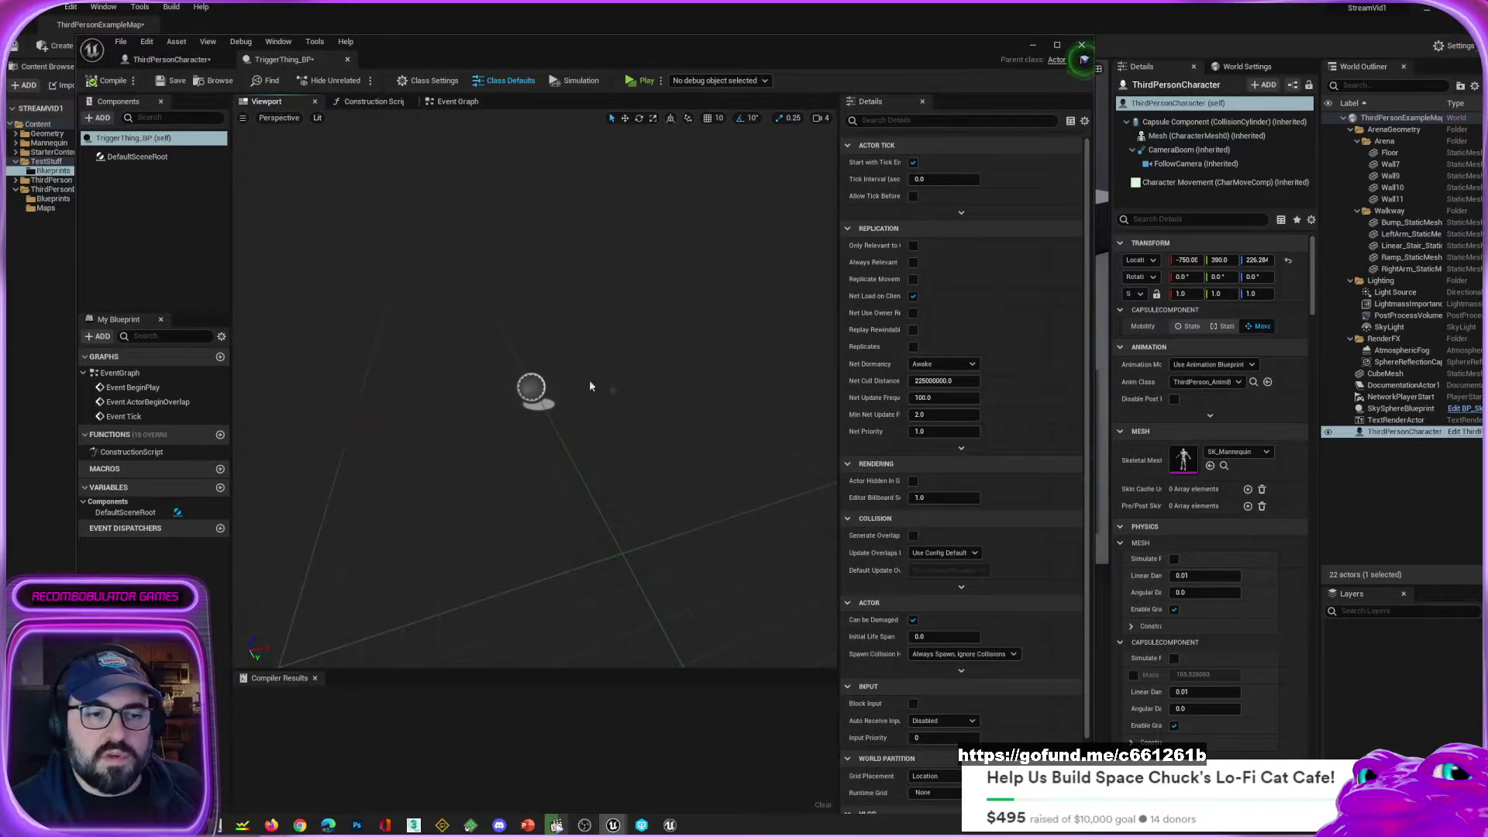
right_drag(603, 460, 611, 458)
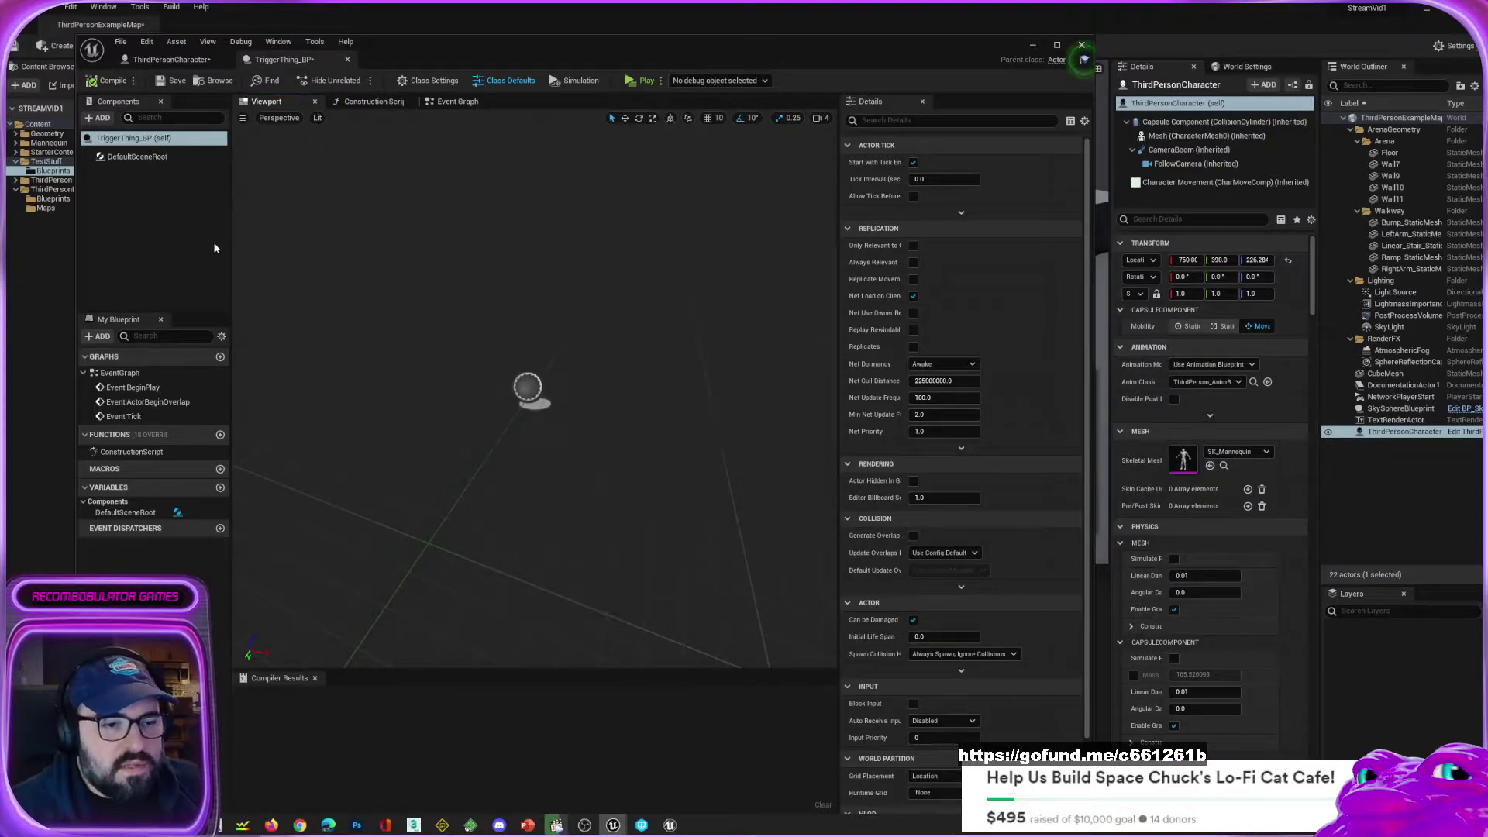
Step: Add a Box Collision component under DefaultSceneRoot and start naming it Trigger
click(97, 118)
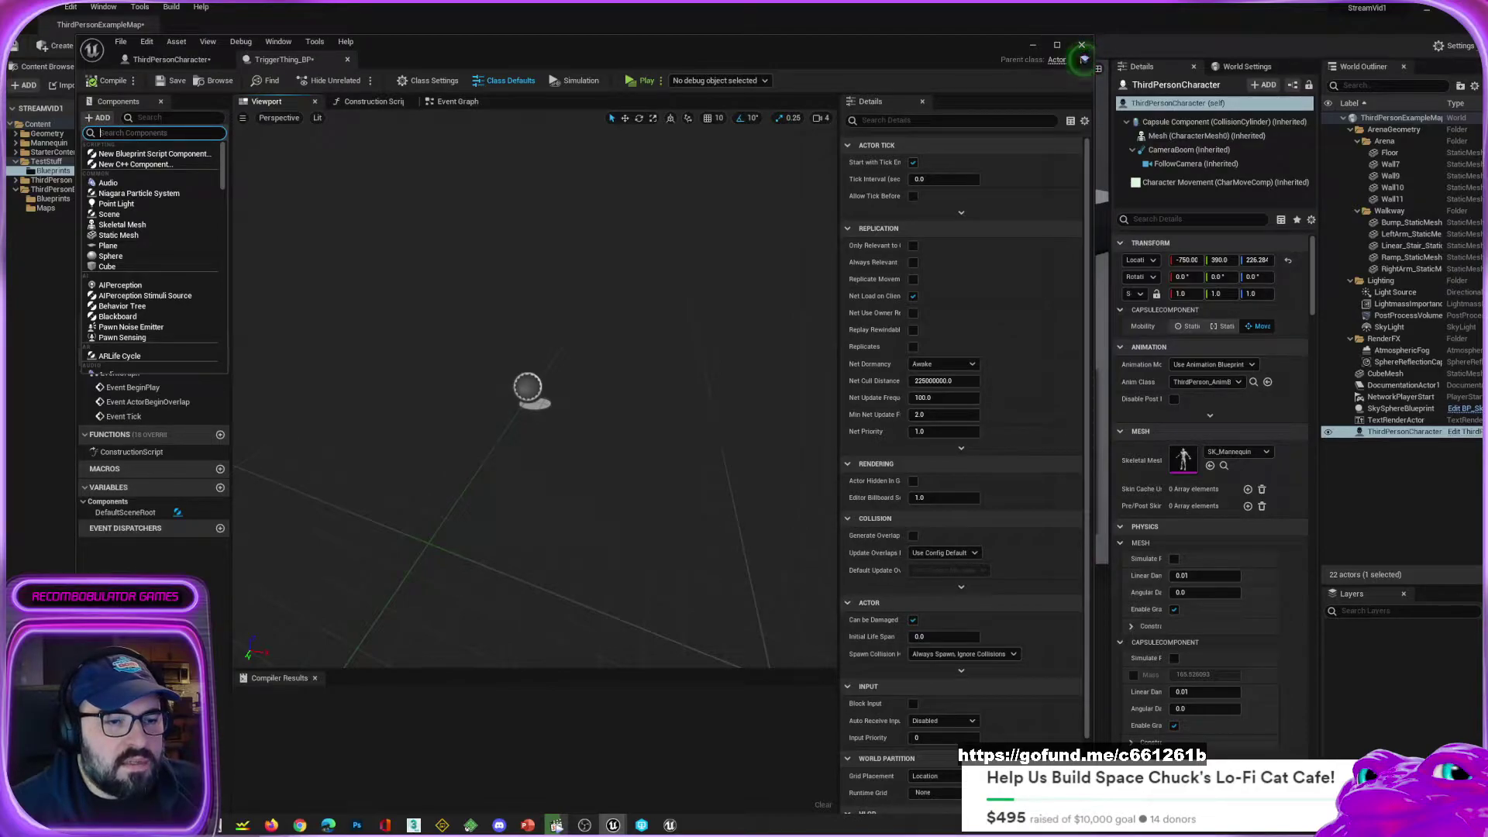
text(trigger)
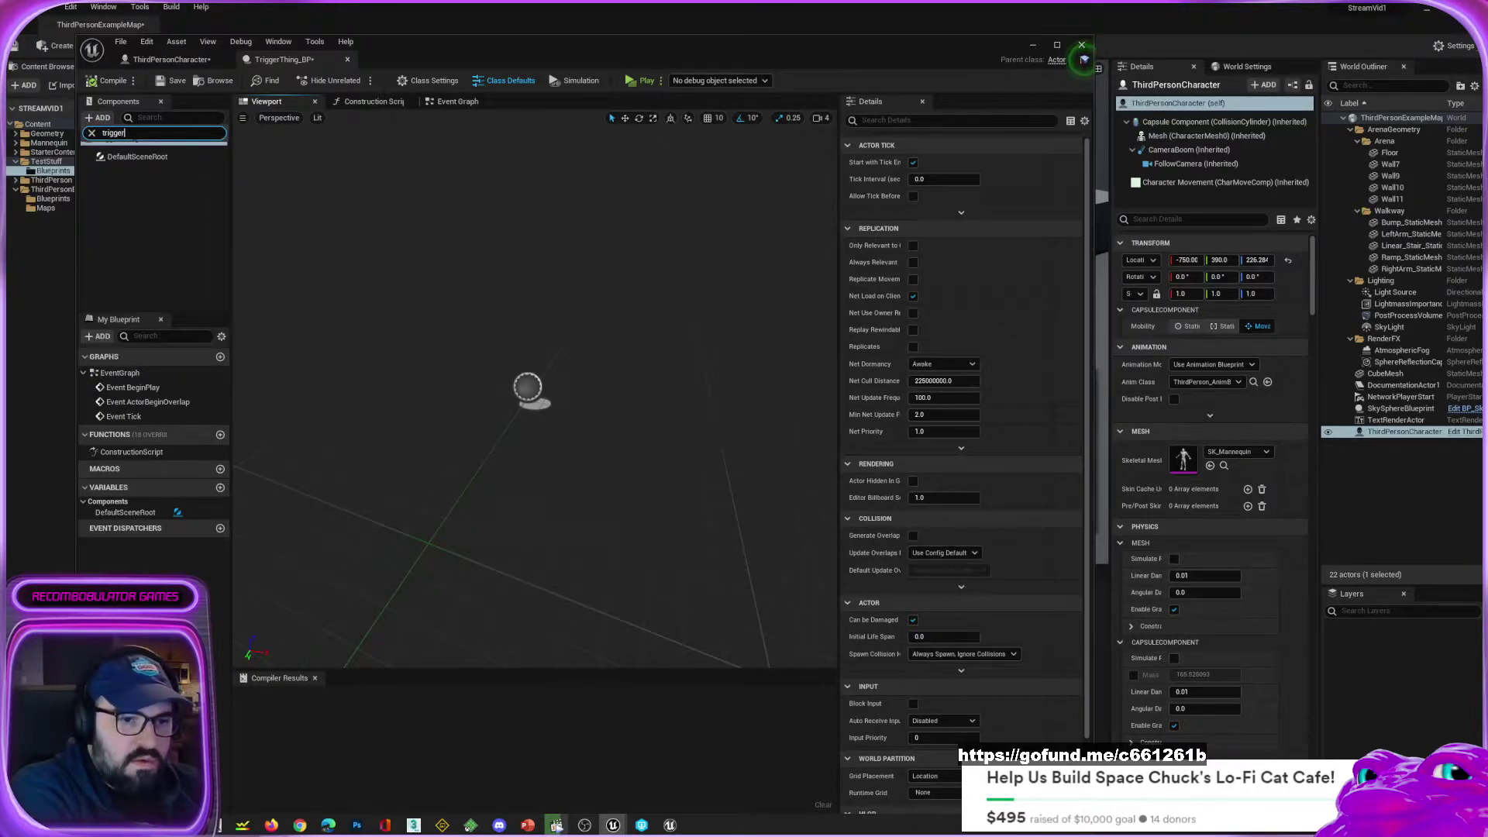
key(ctrl+a)
text(coll)
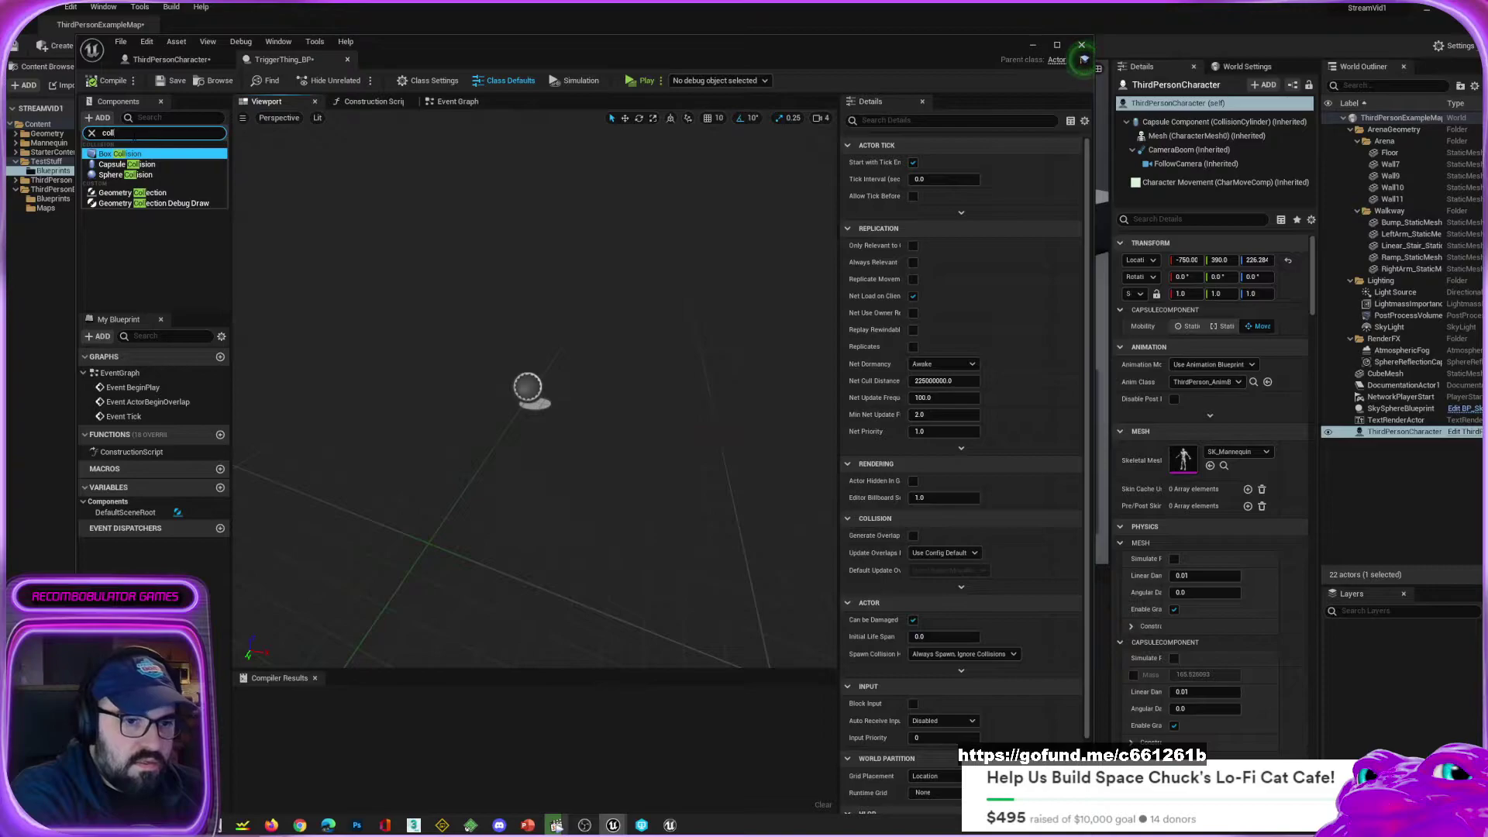
key(Tab)
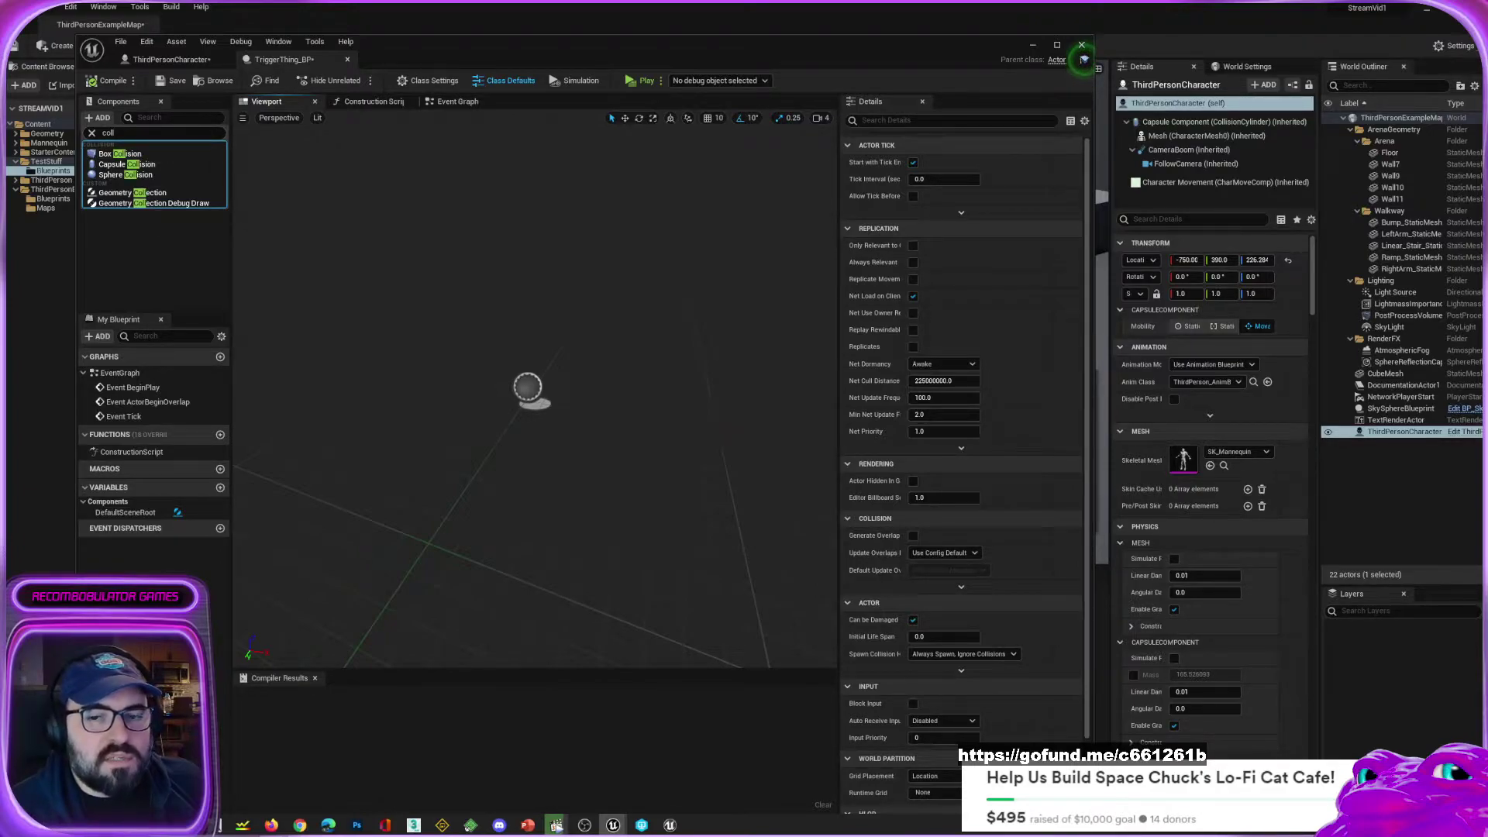
click(120, 153)
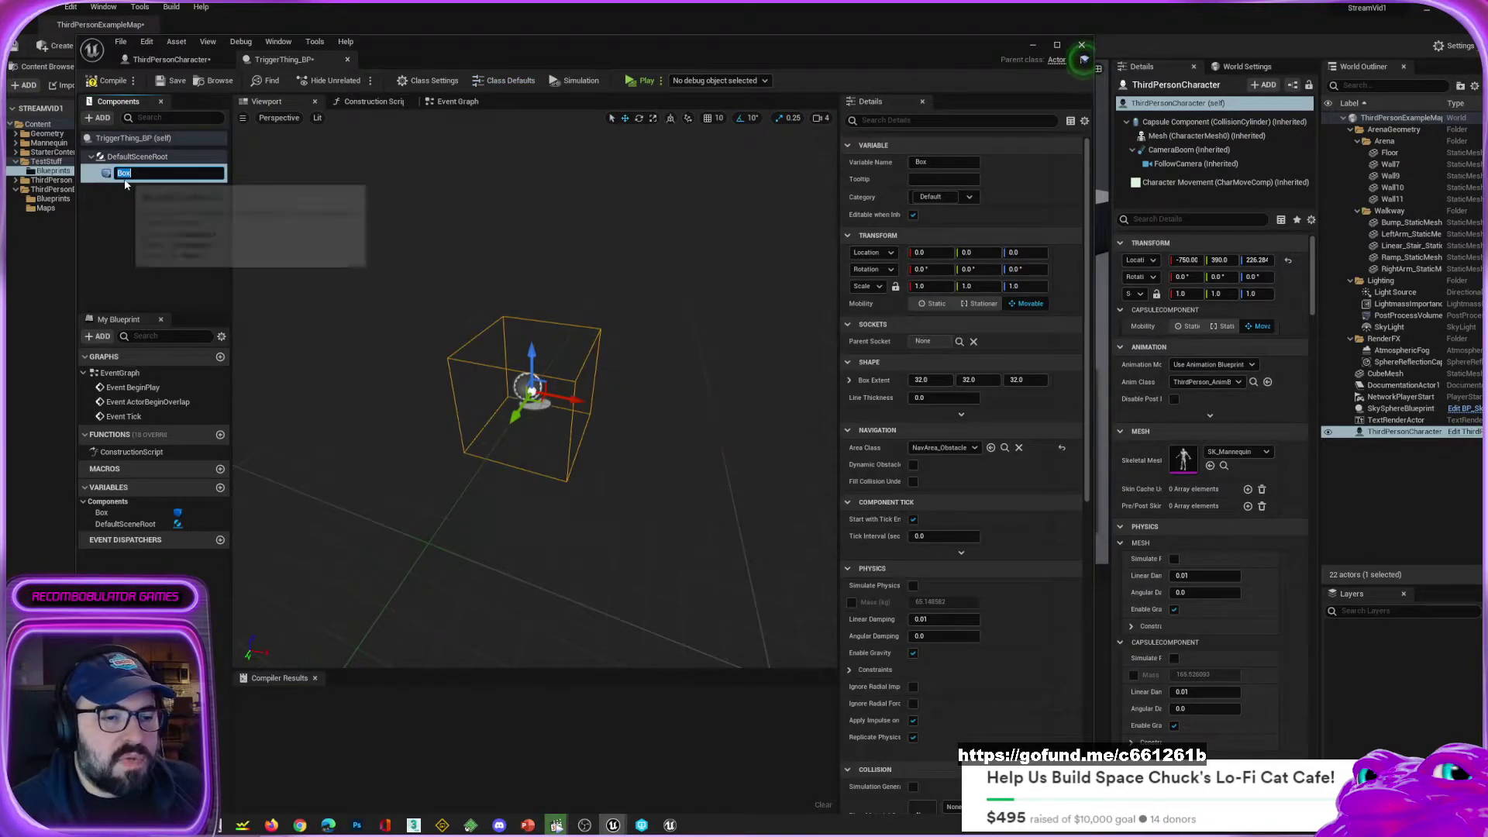
text(T)
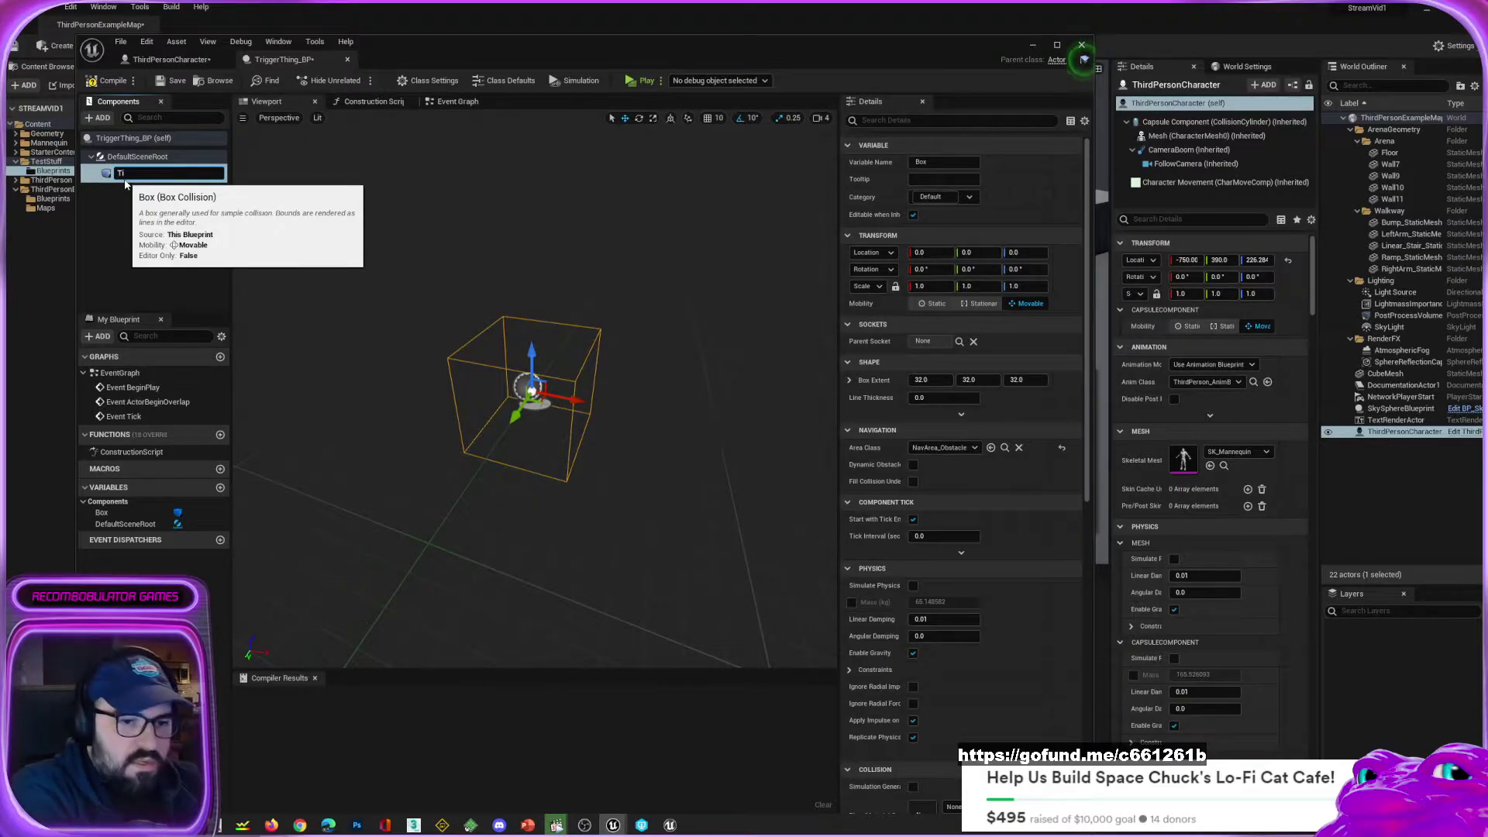
text(rigger)
Step: Commit the name Trigger and move the box up about 21.5 units with the gizmo
key(Return)
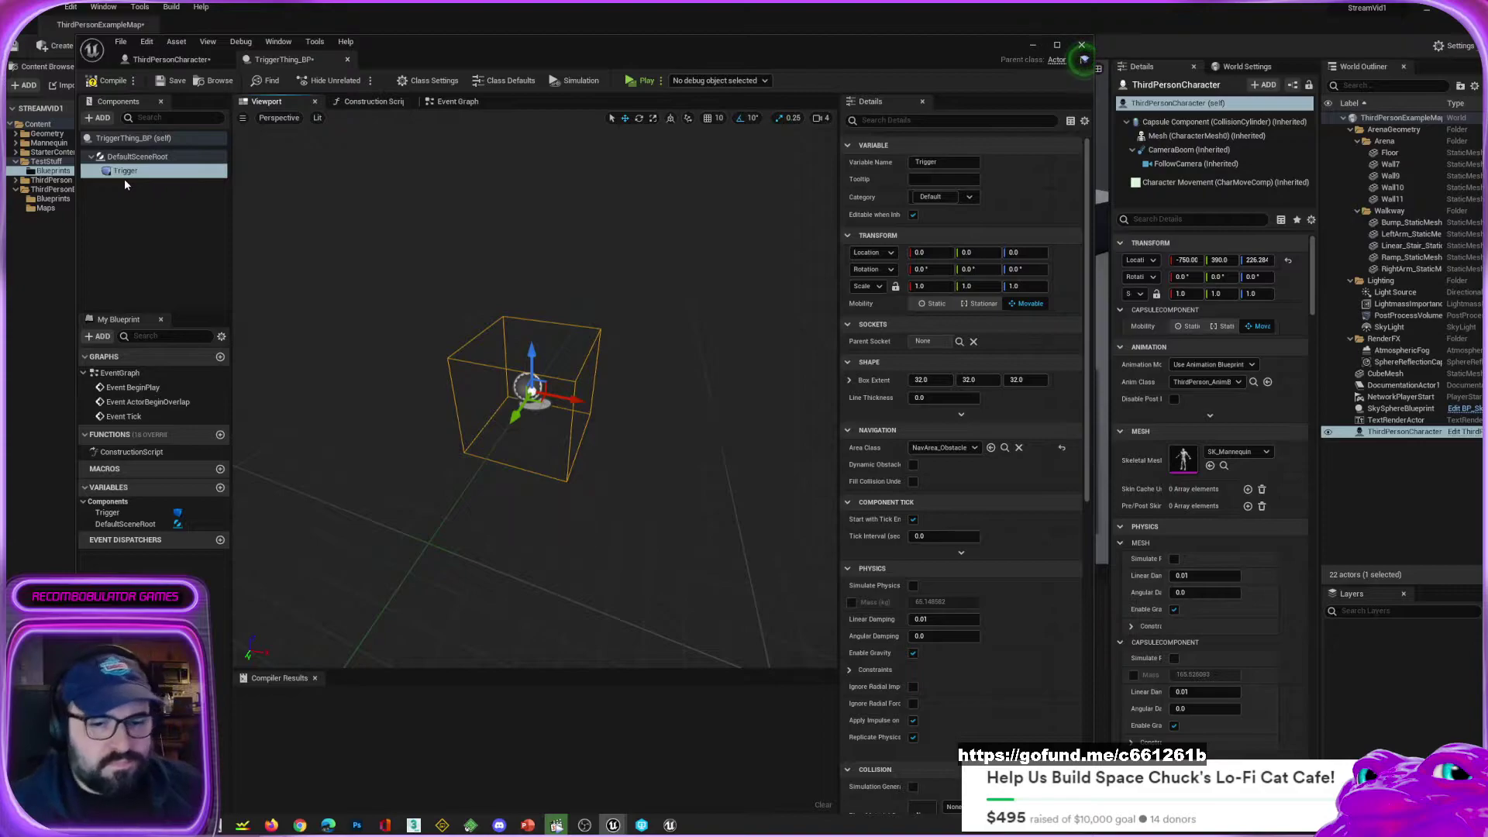
drag(516, 413, 548, 491)
right_drag(547, 491, 511, 558)
drag(552, 355, 555, 306)
right_drag(639, 376, 781, 454)
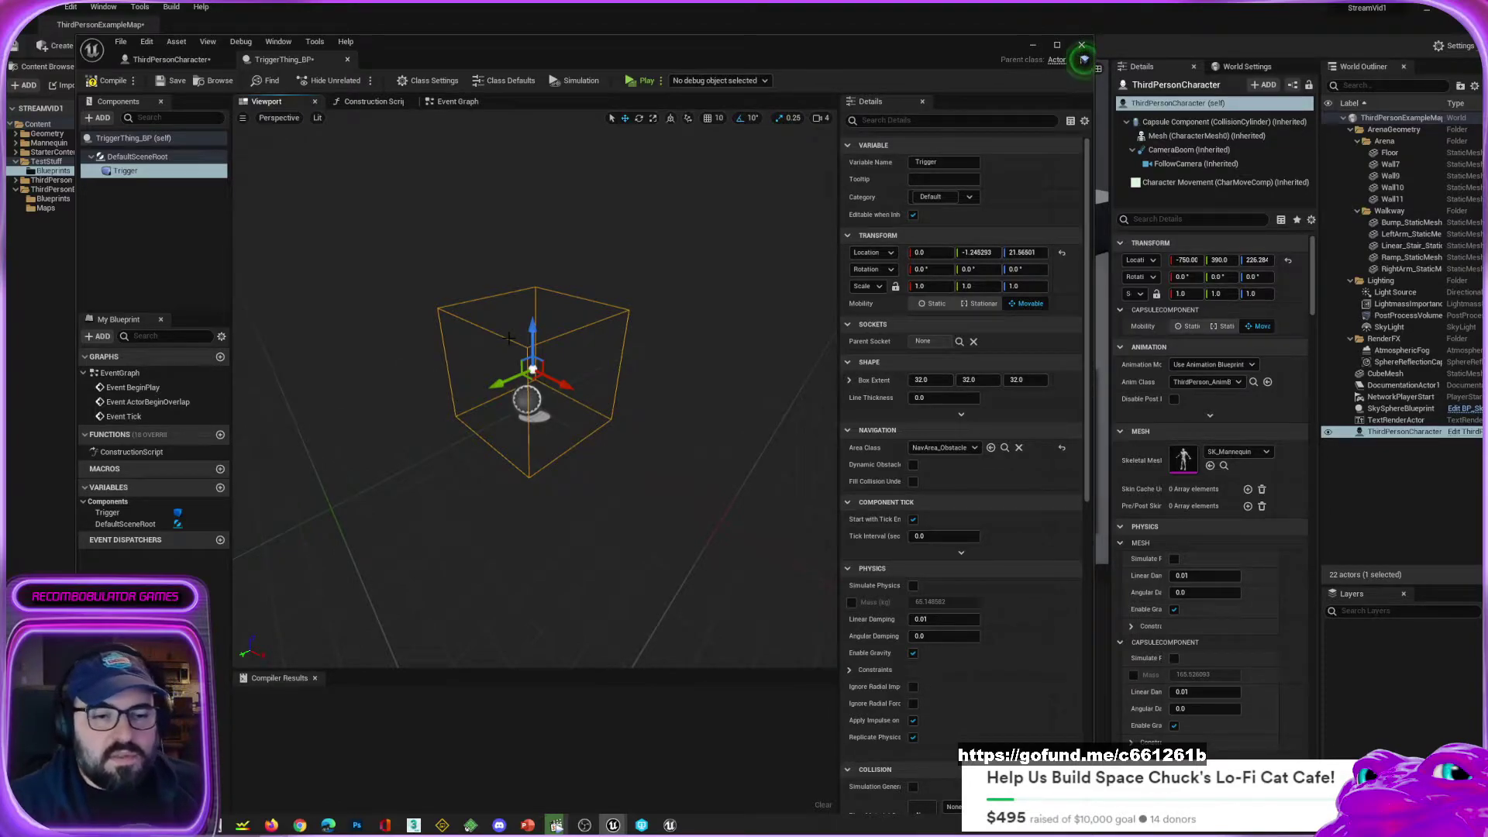
alt+drag(575, 424, 509, 423)
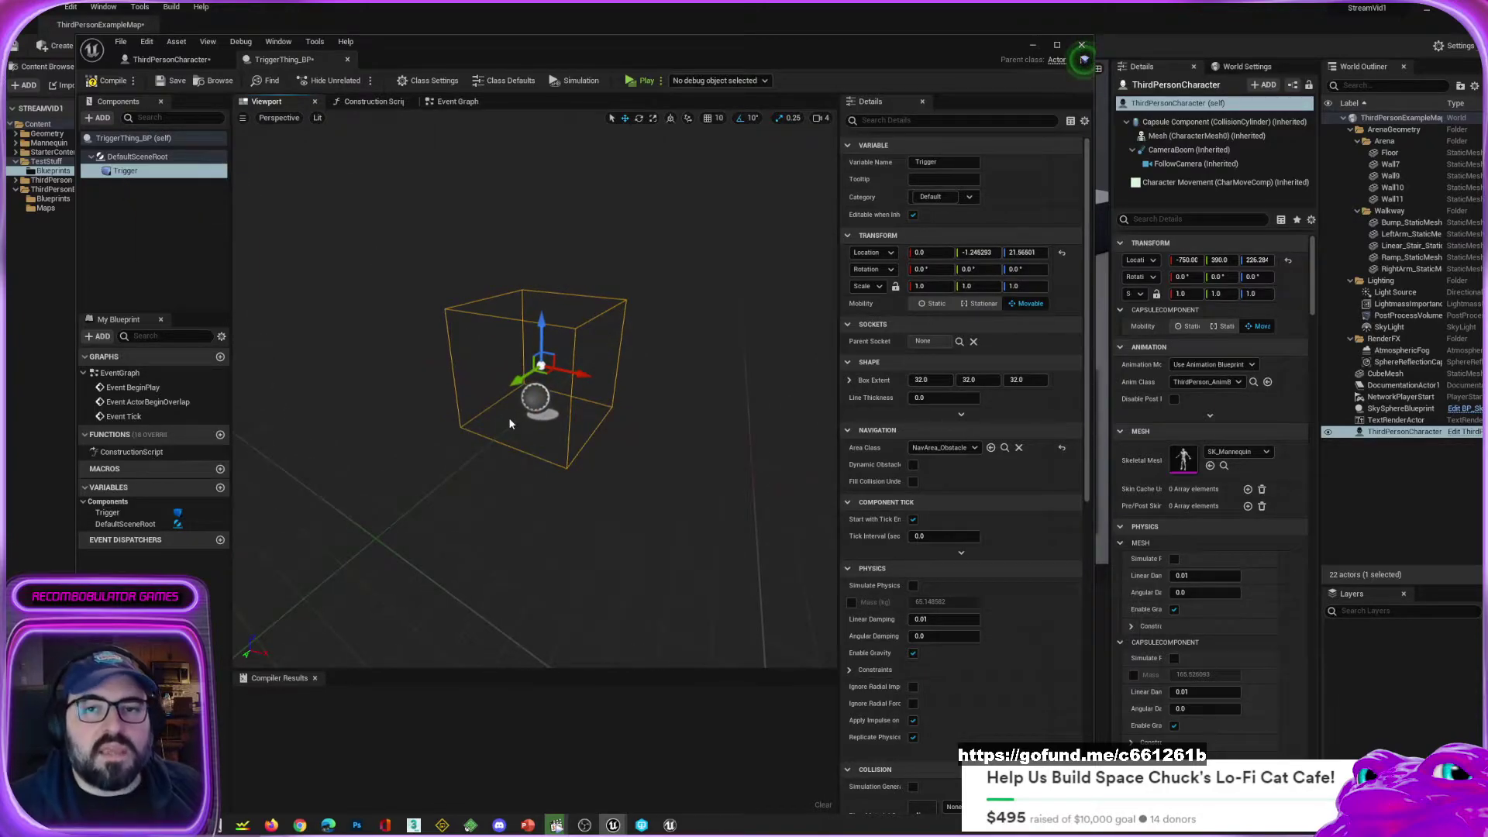
Step: In the Event Graph, connect a Print String node printing Hello after Event Tick
click(452, 107)
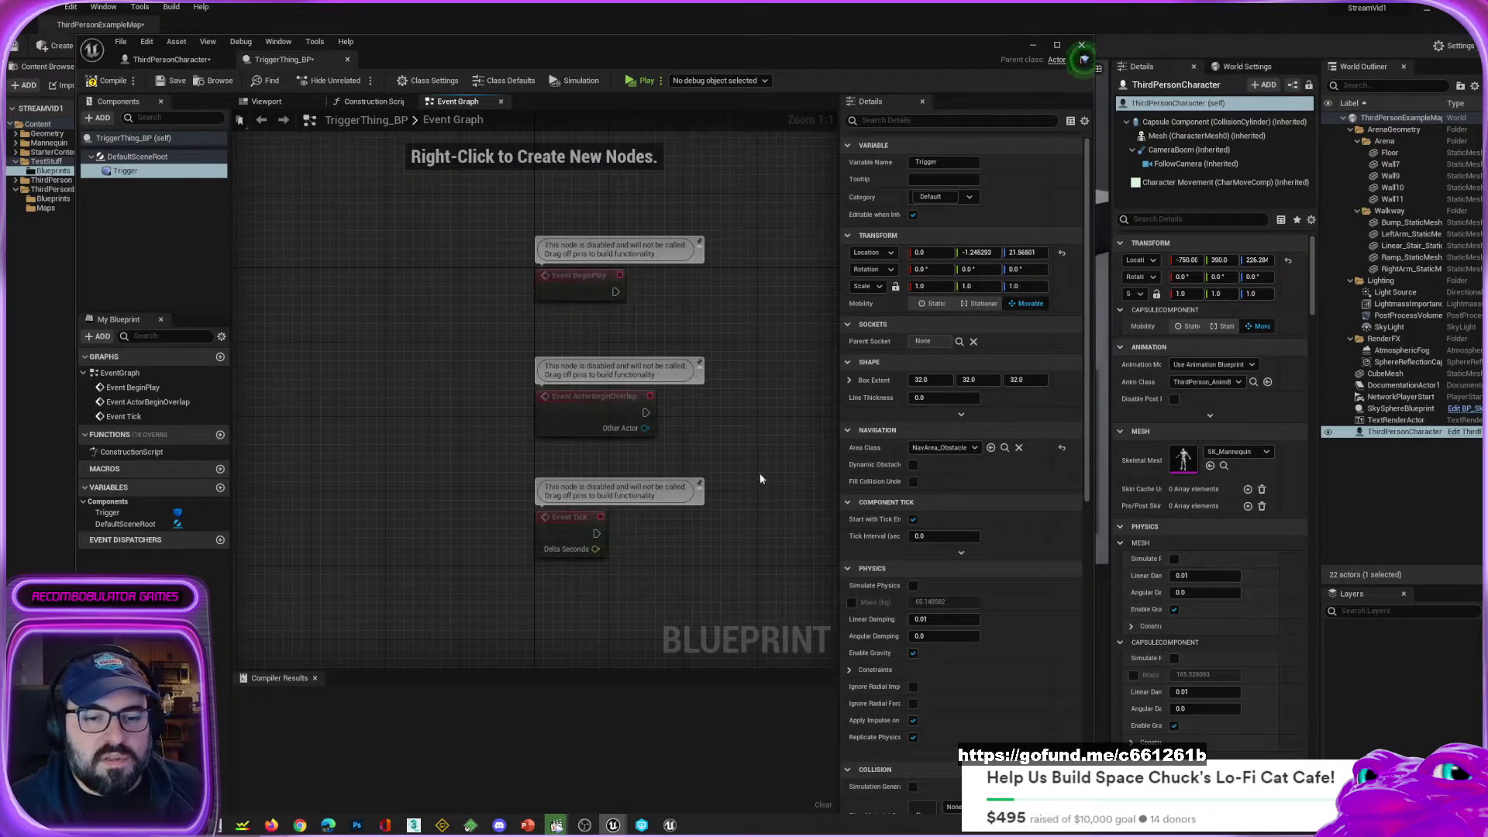
right_drag(760, 574, 592, 485)
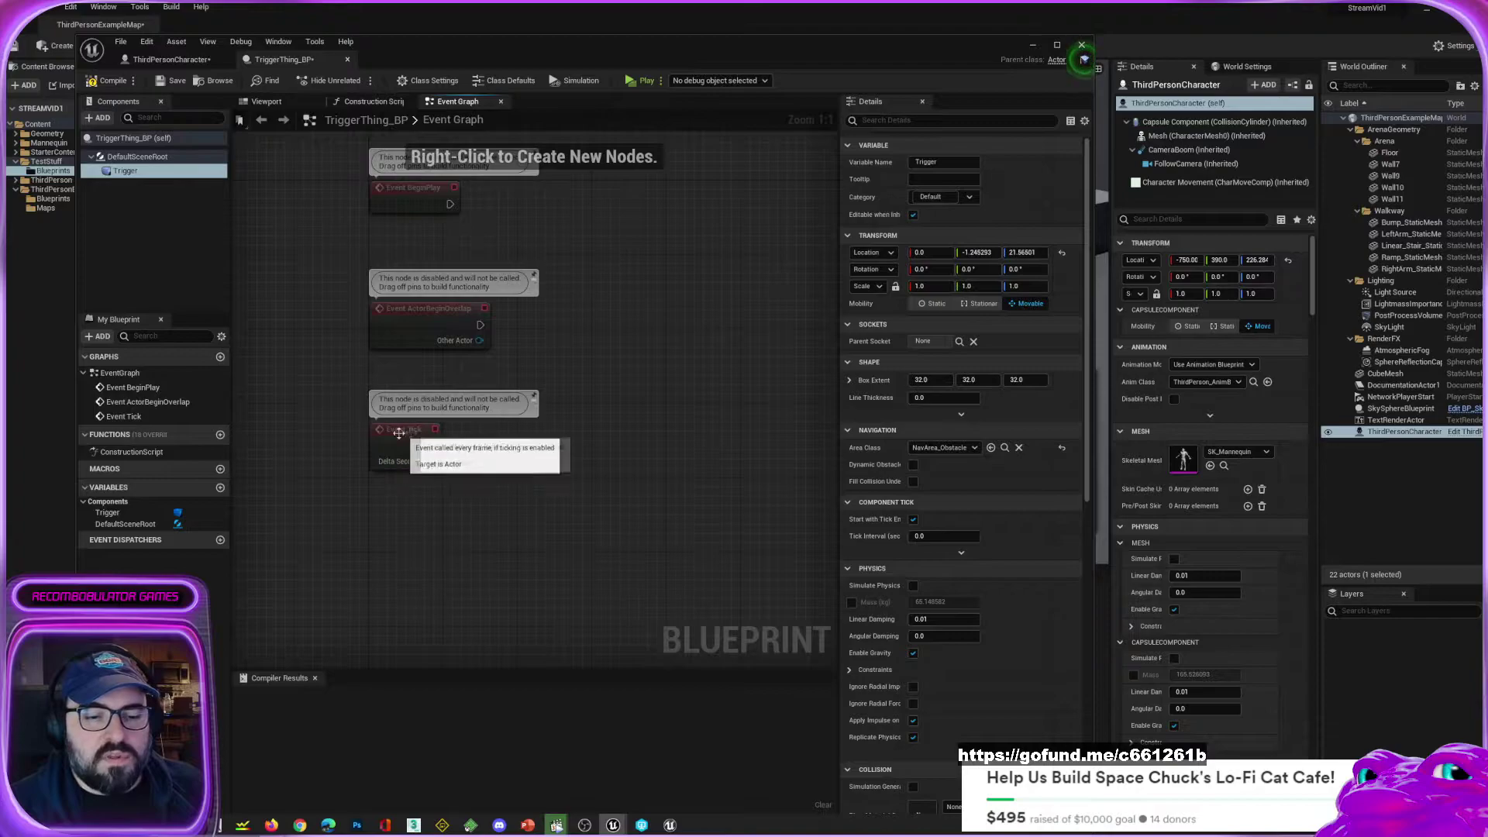
right_drag(433, 439, 453, 523)
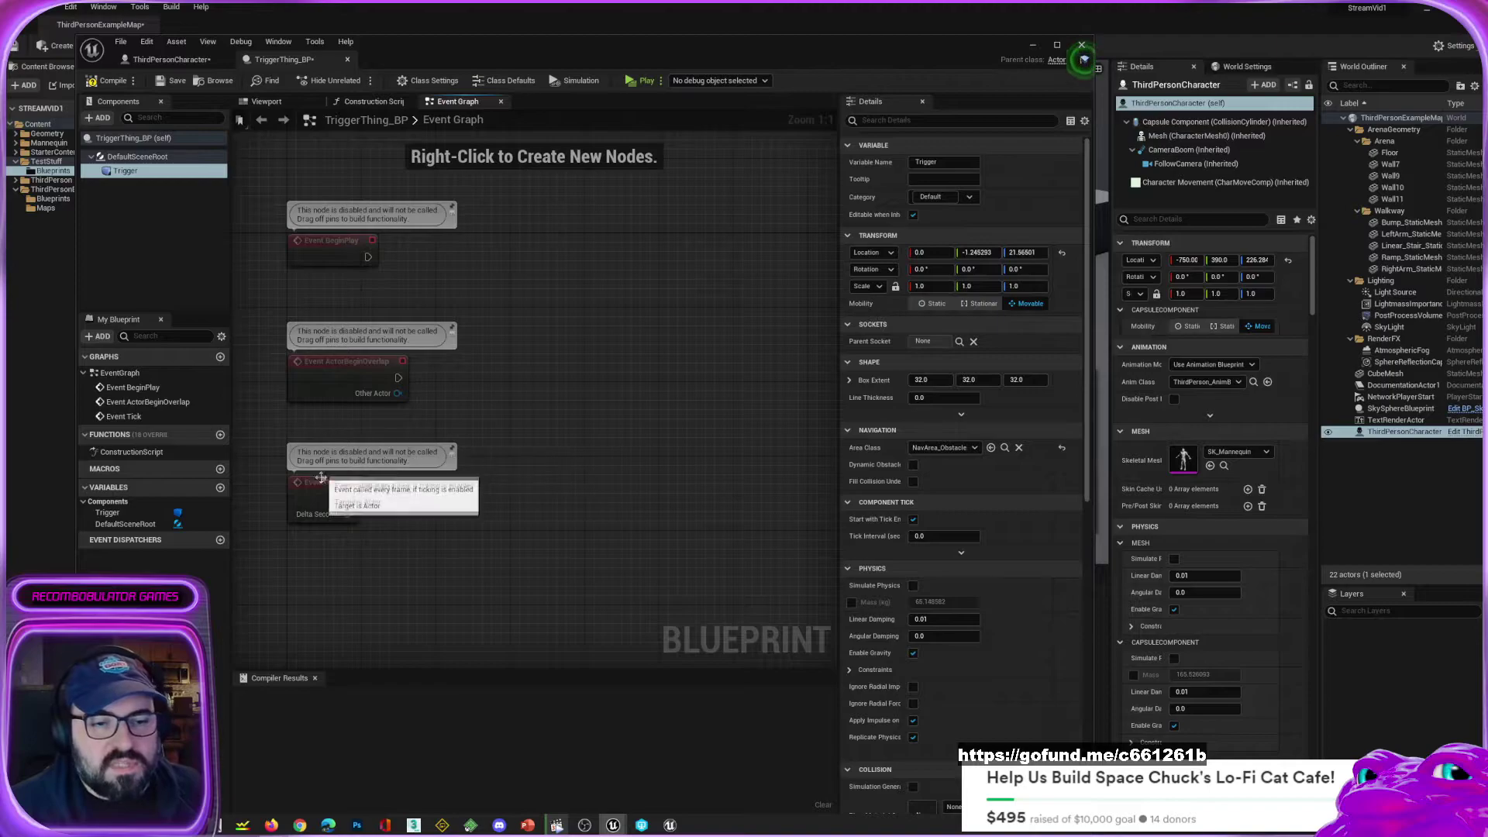
drag(348, 498, 433, 494)
text(print)
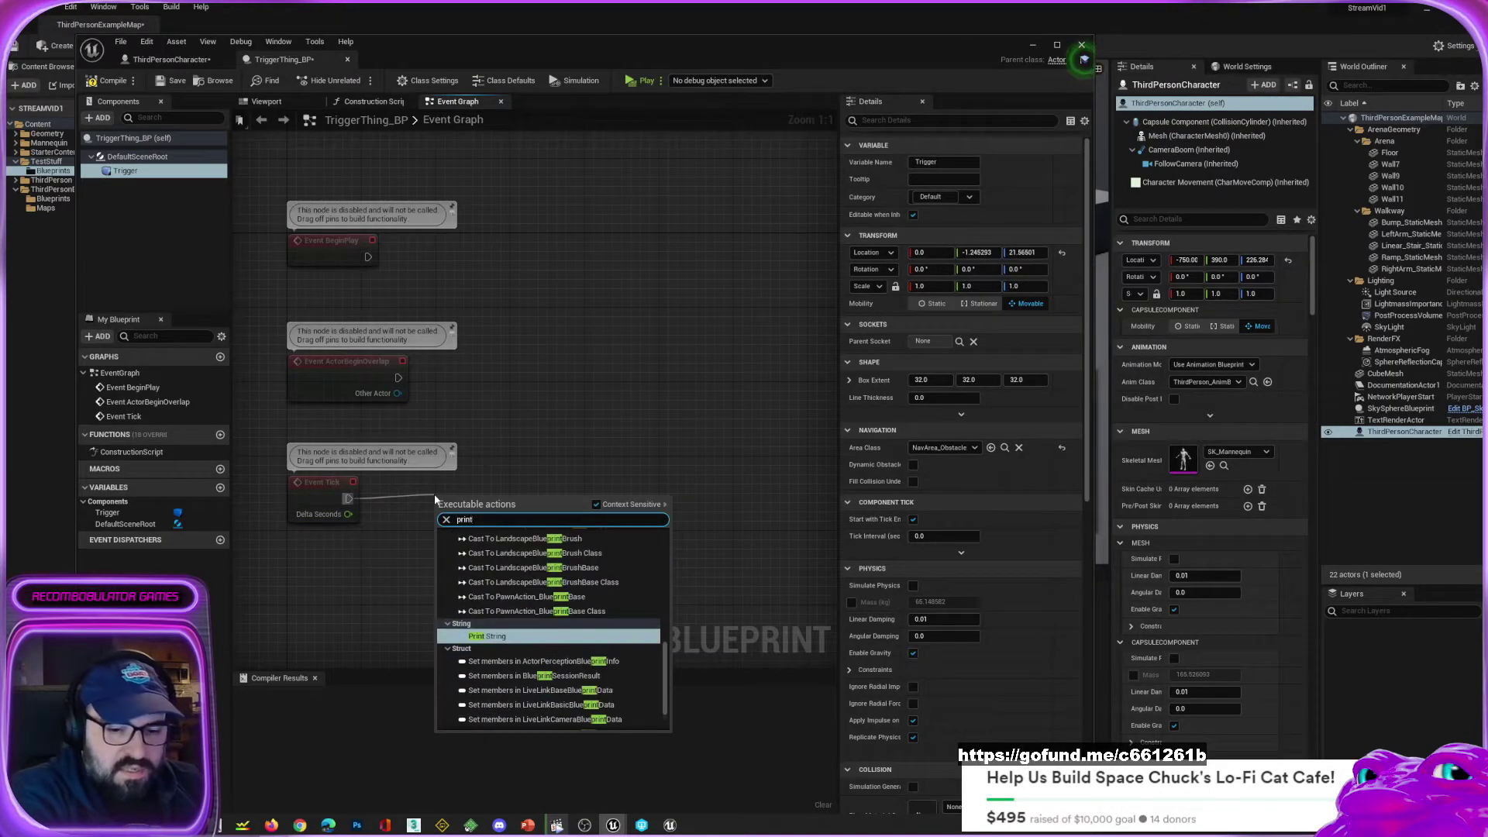
key(Return)
key(q)
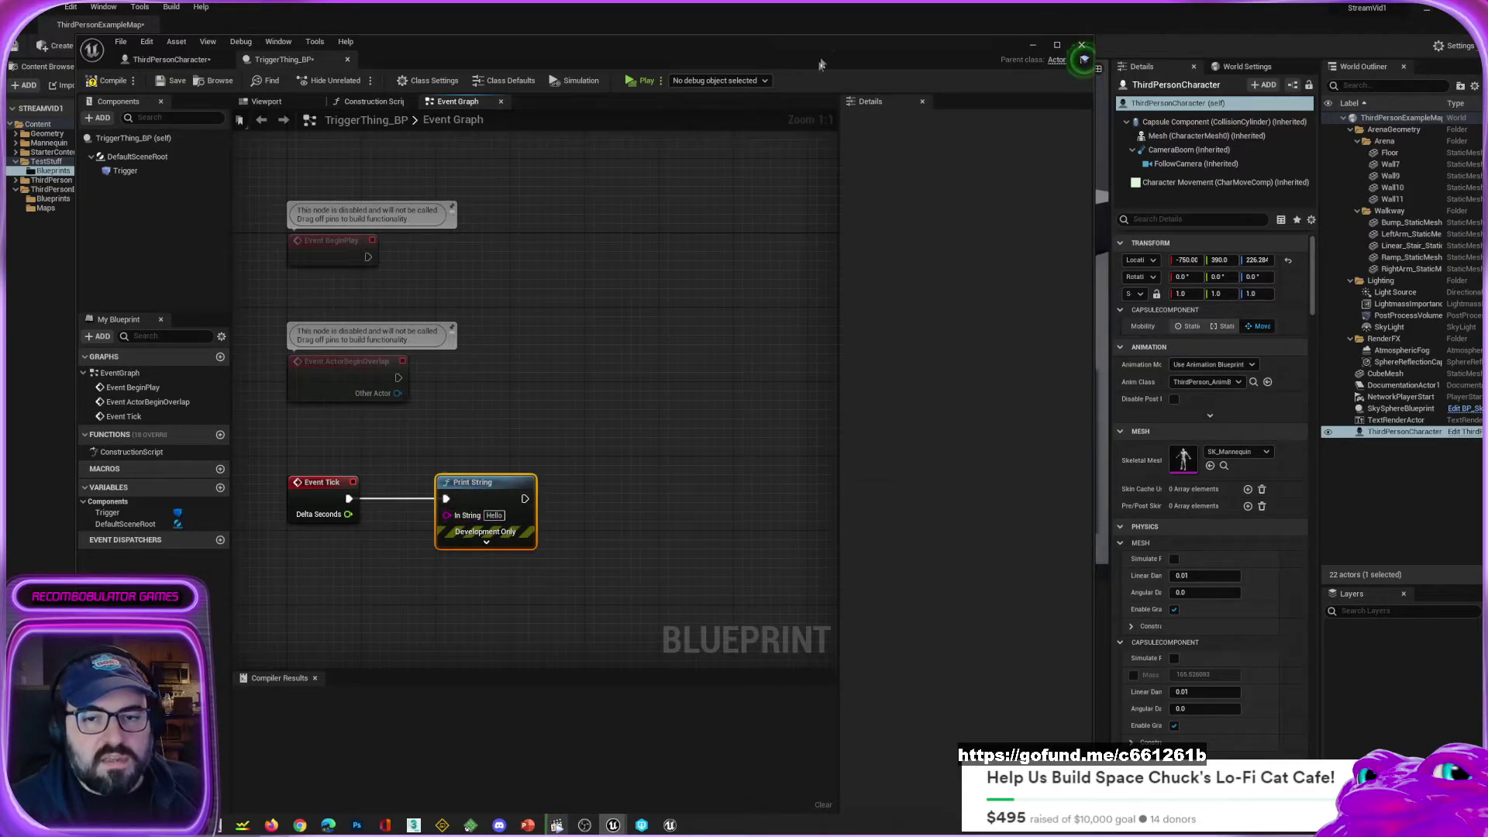
Step: Drag a TriggerThing_BP instance into the level beside the character
drag(834, 53, 0, 60)
drag(188, 145, 543, 278)
drag(662, 369, 663, 339)
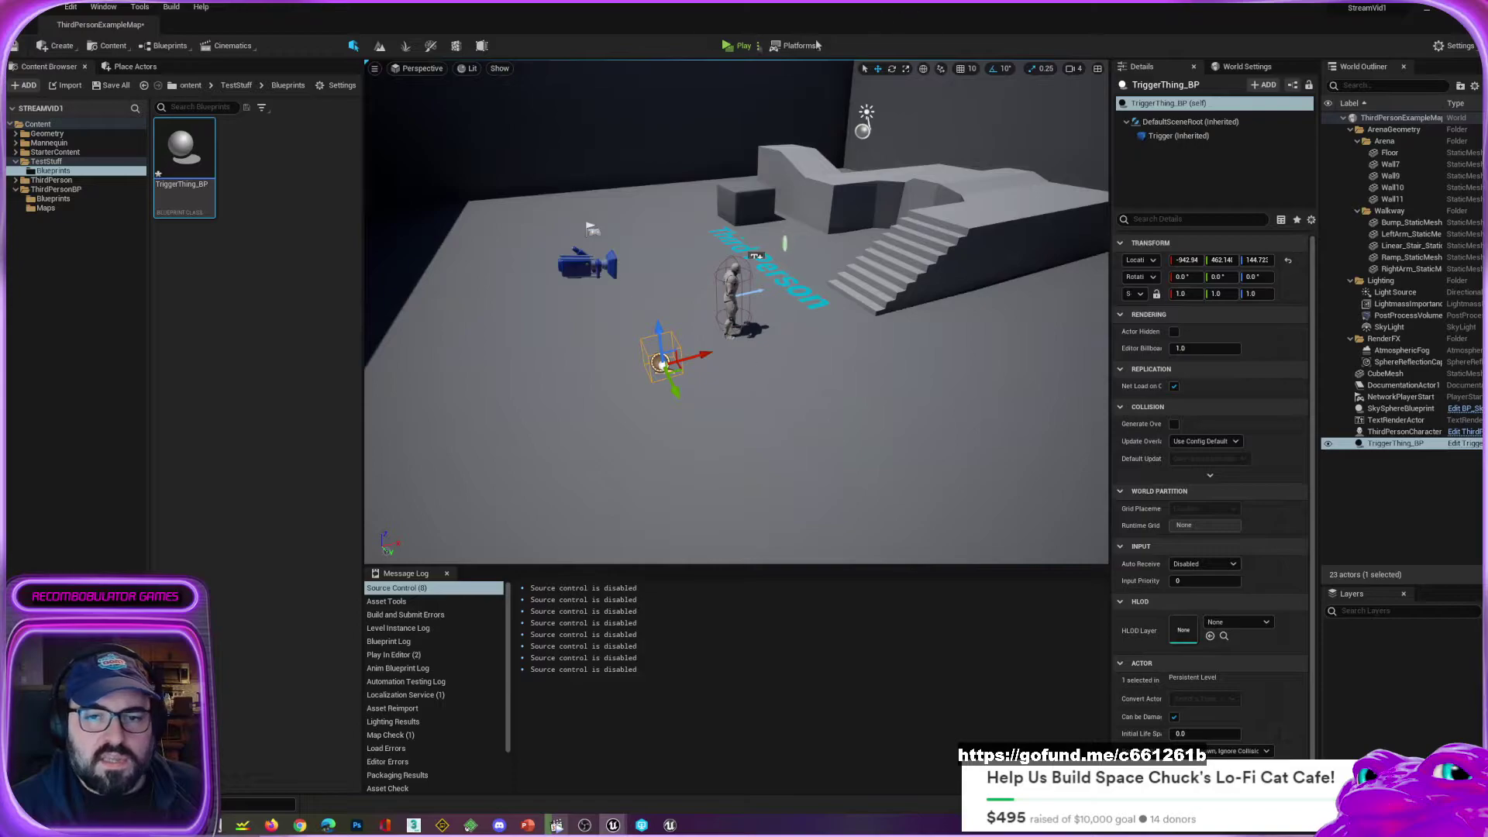
Step: Play the level to watch Hello print, stop, and reopen TriggerThing_BP
click(737, 45)
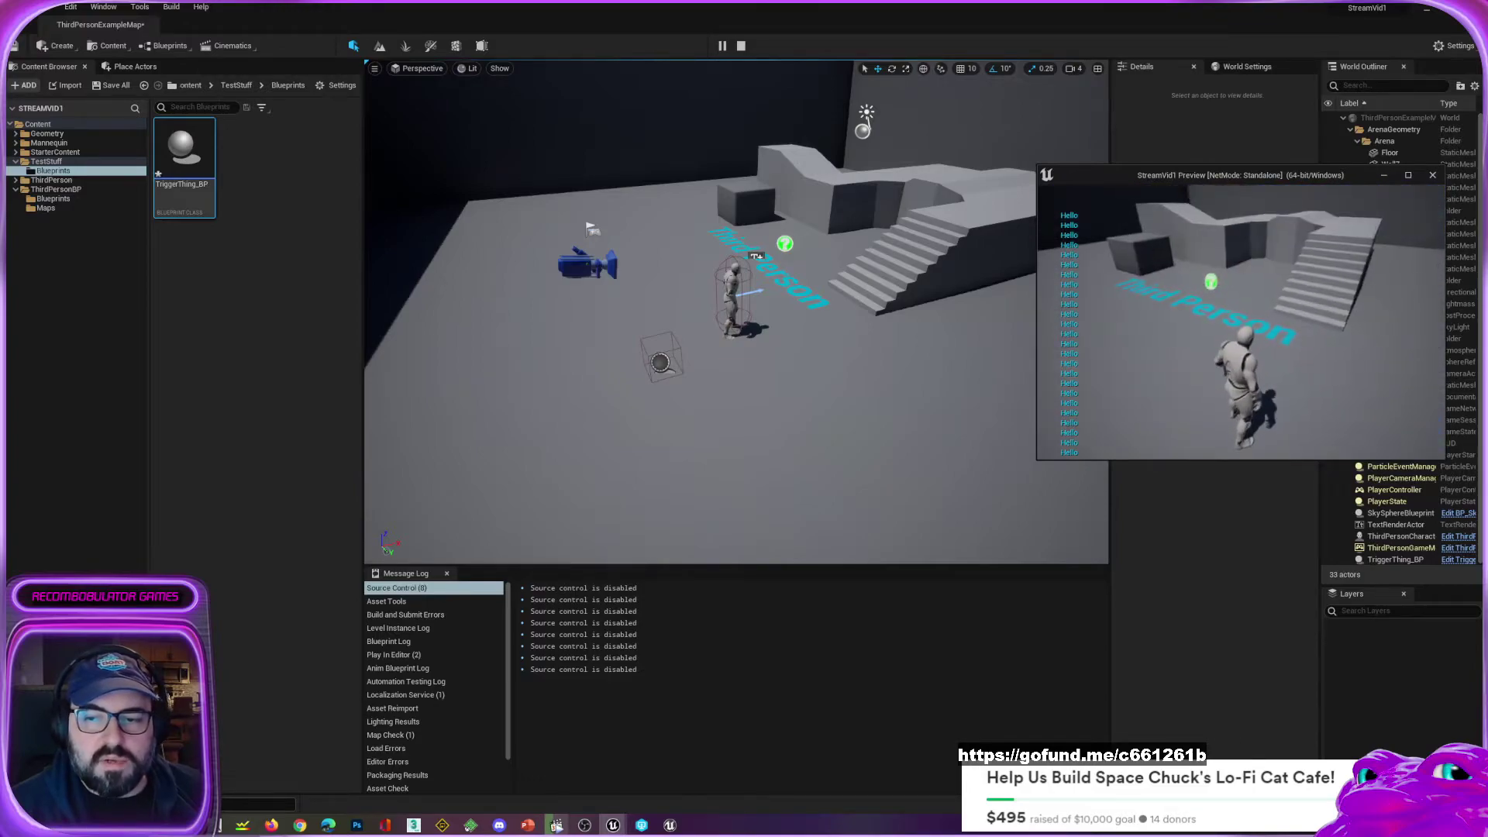
key(Escape)
double_click(184, 148)
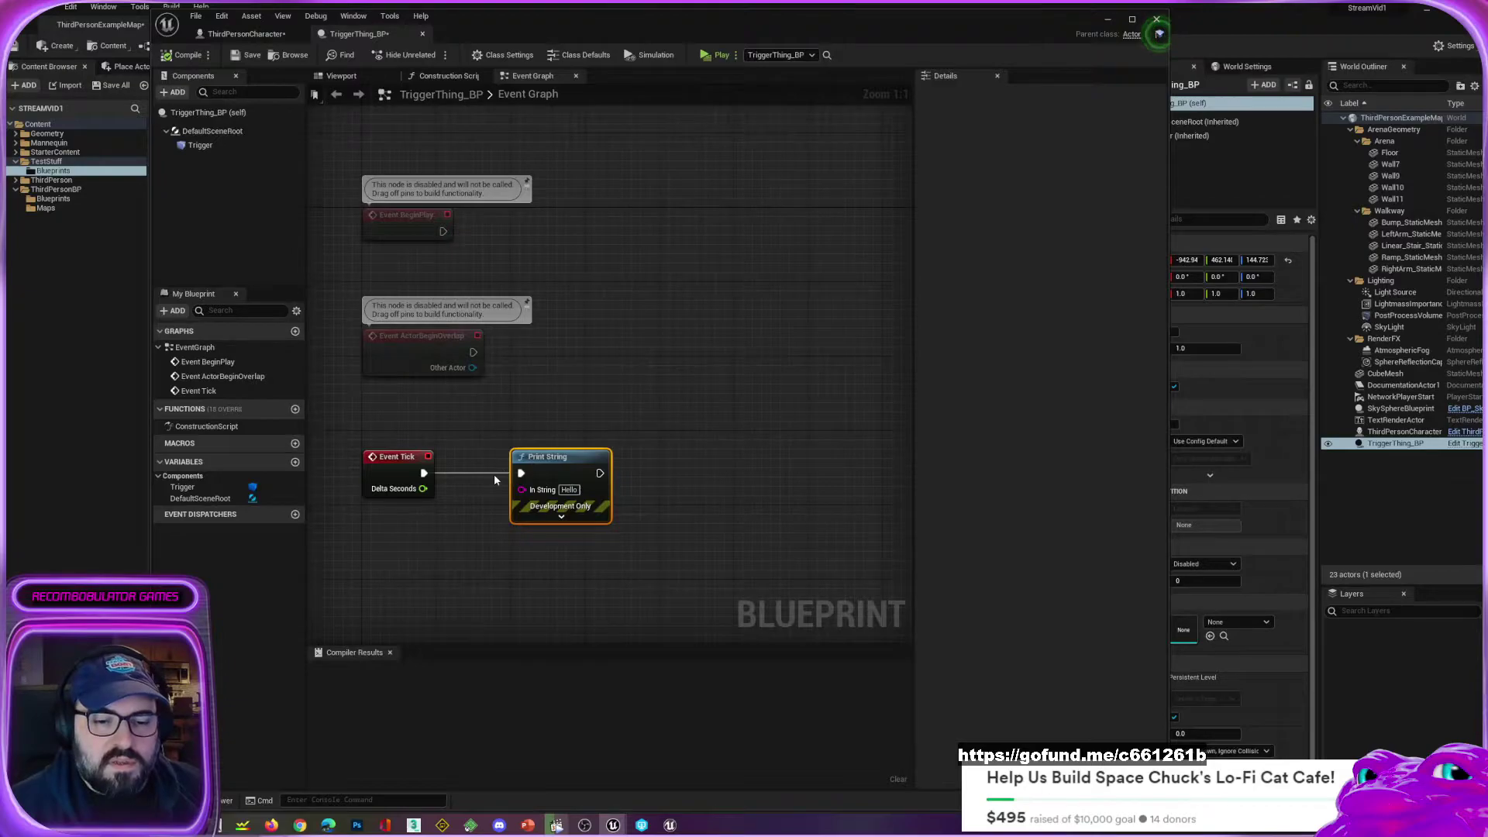
Step: Delete the old Print String and add an On Component Begin Overlap (Trigger) event
key(Delete)
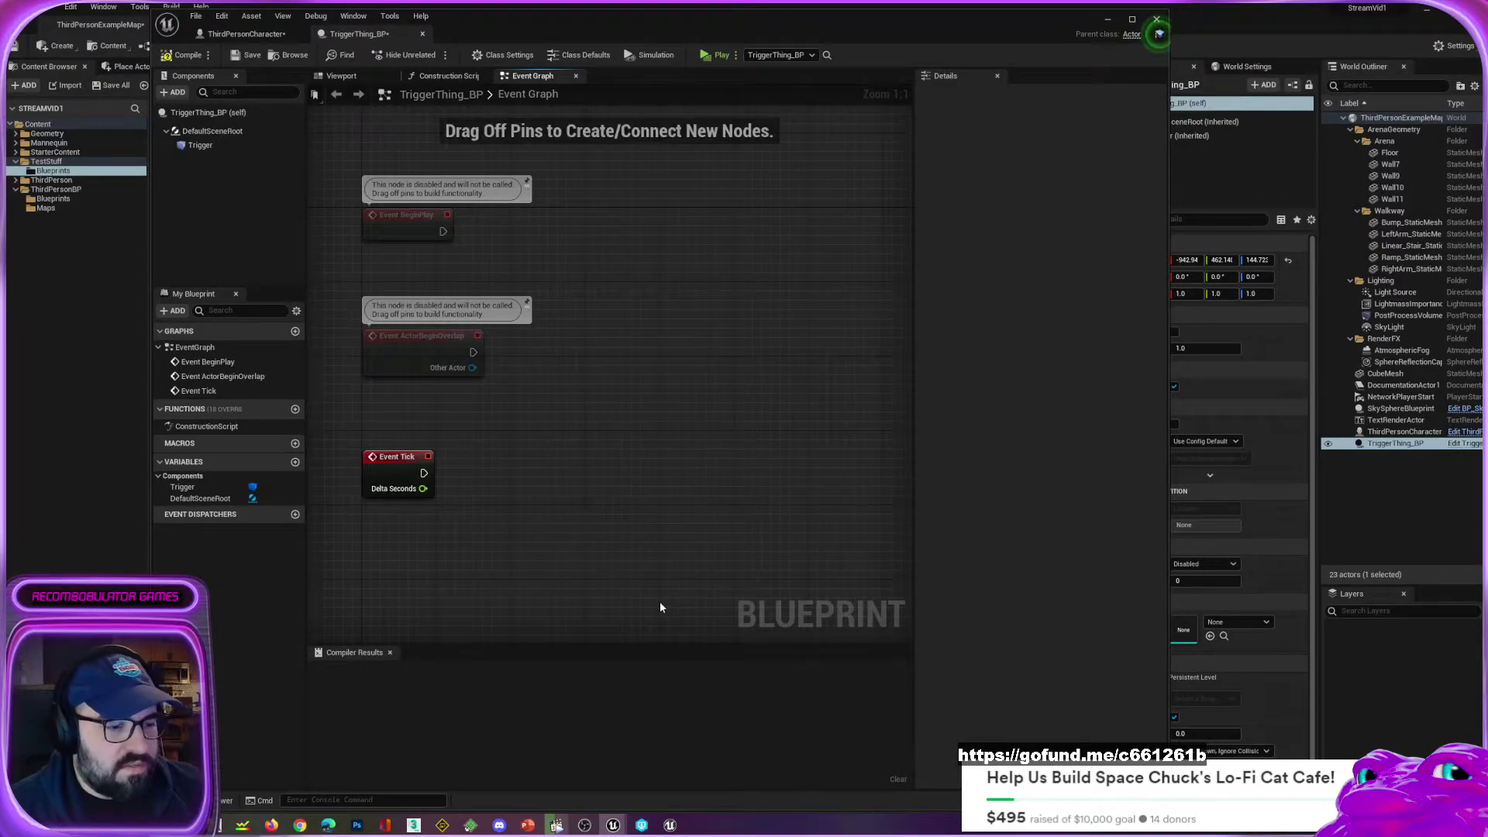
right_drag(558, 455, 582, 373)
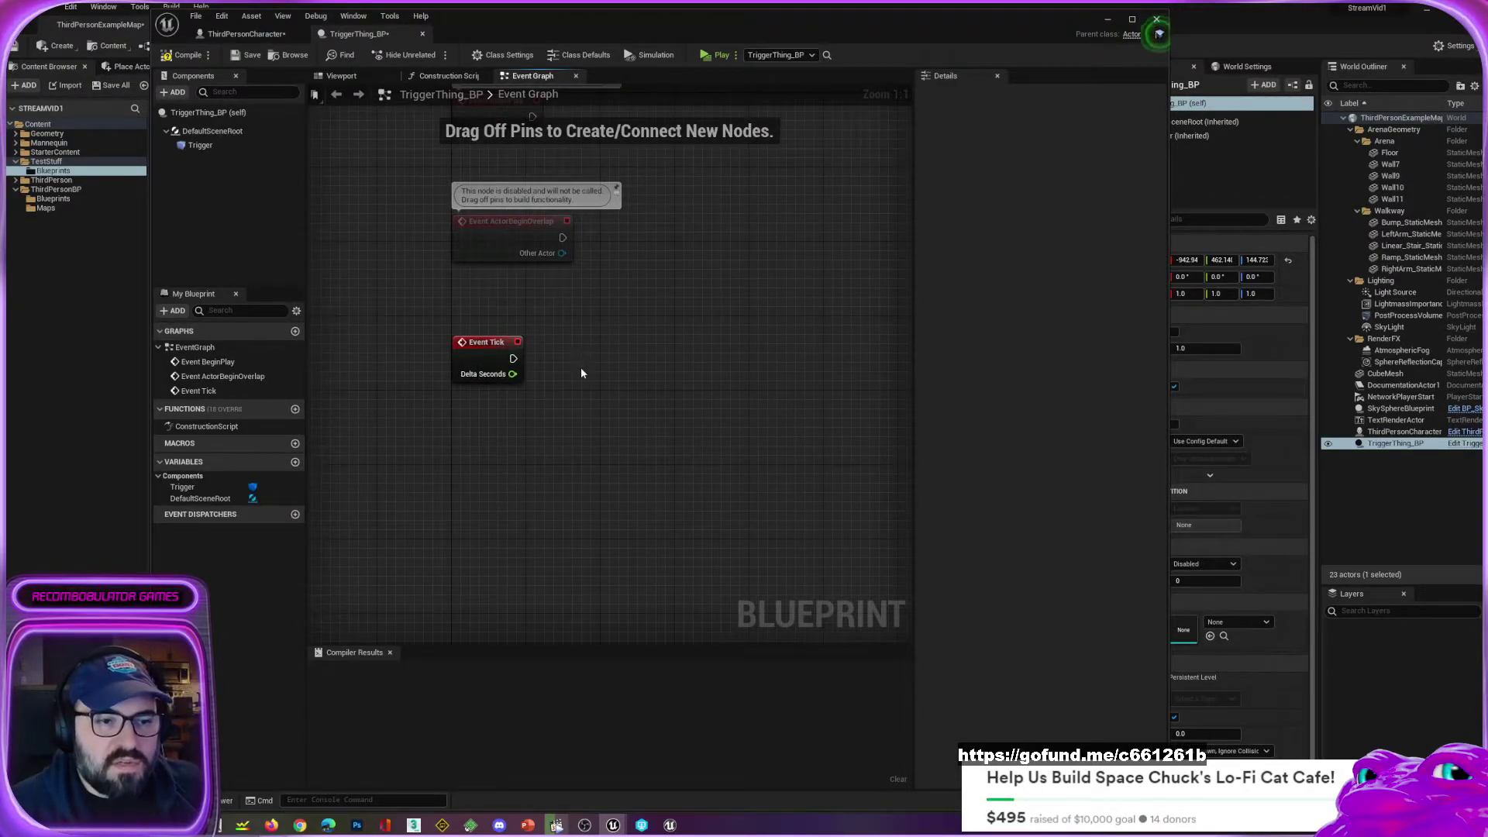
click(200, 145)
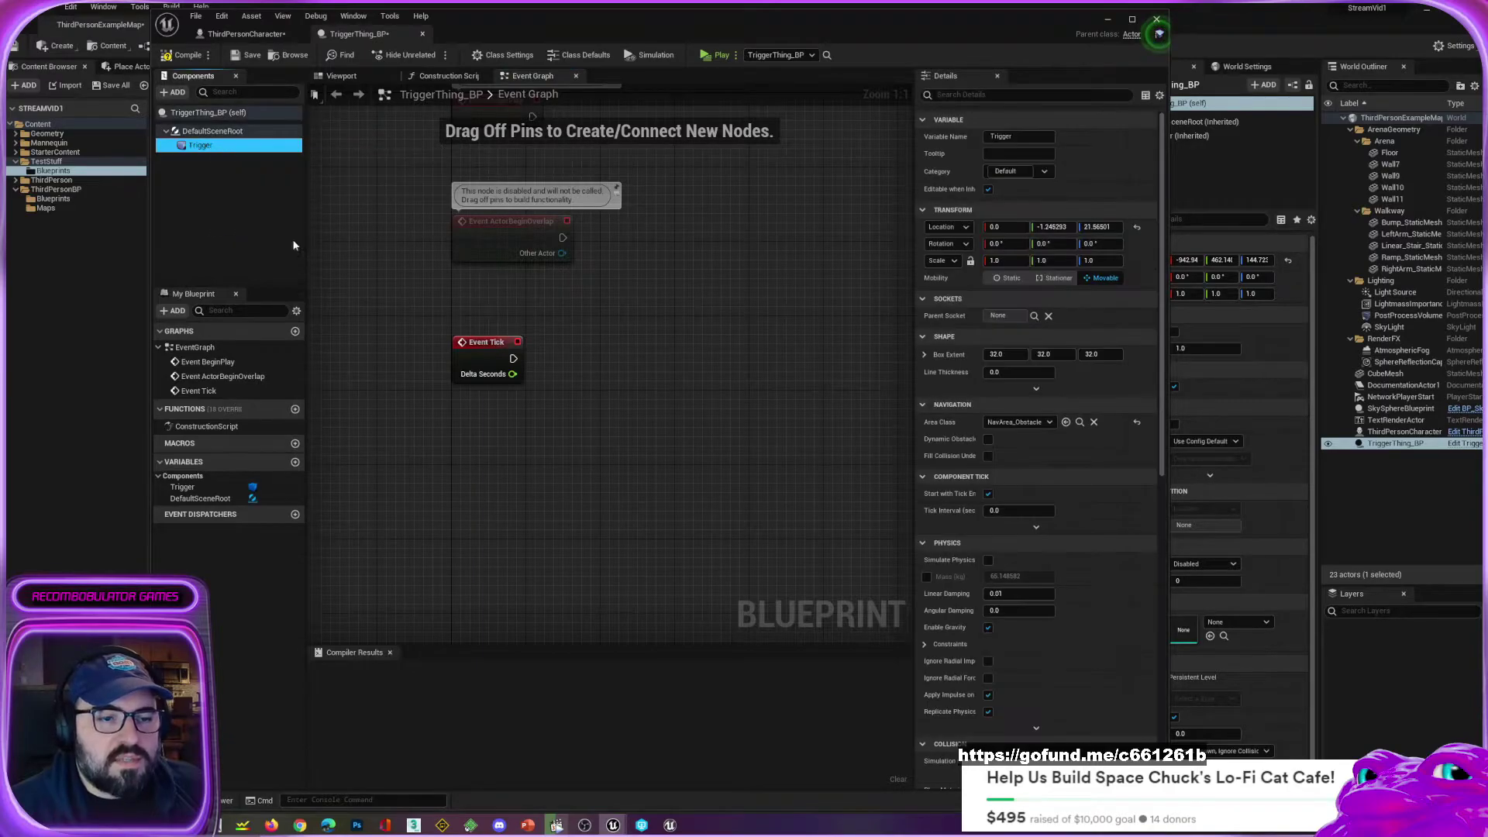
right_drag(558, 573, 512, 461)
right_click(411, 417)
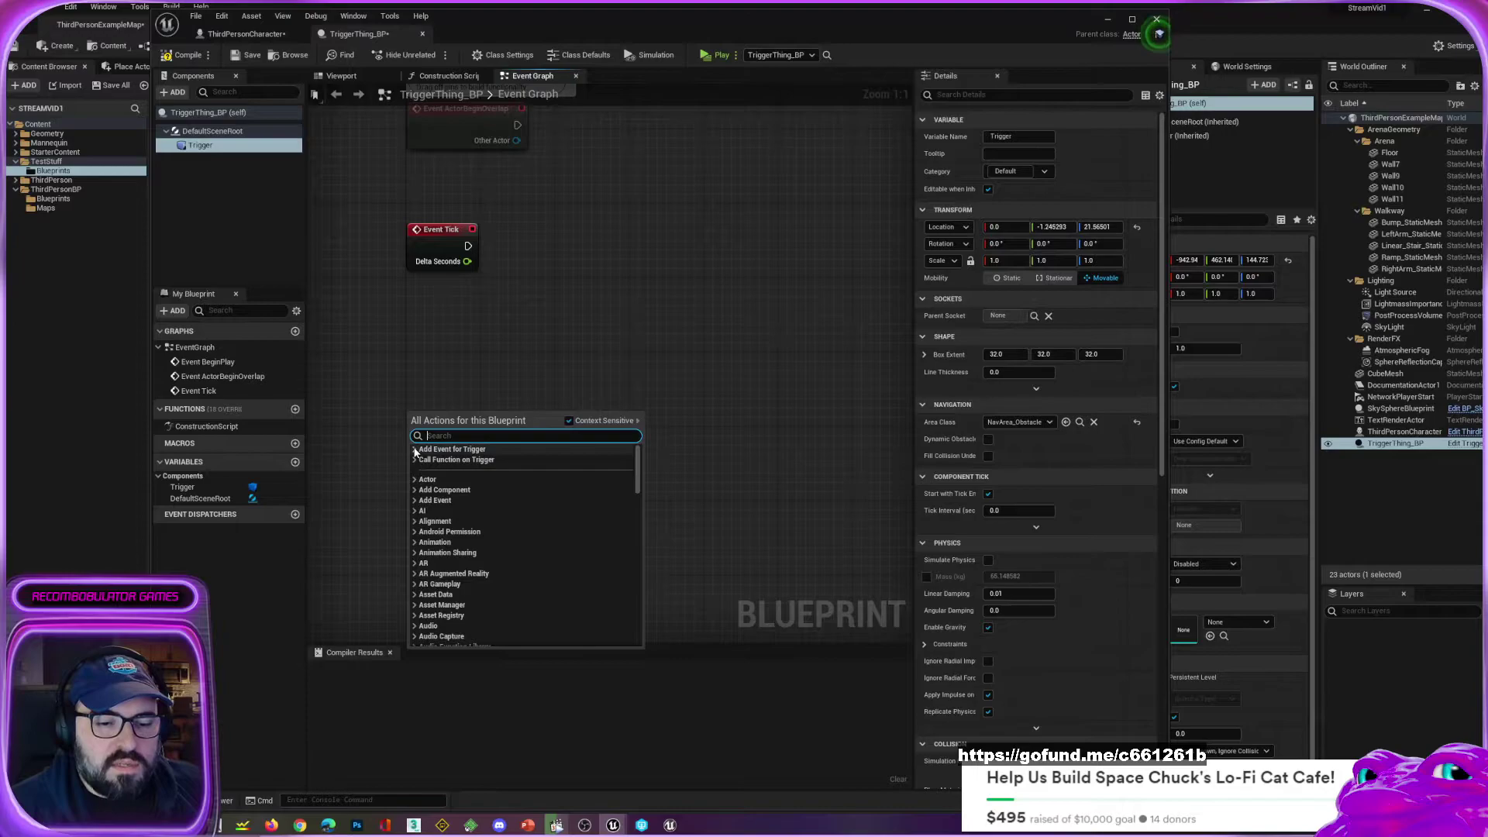
click(415, 449)
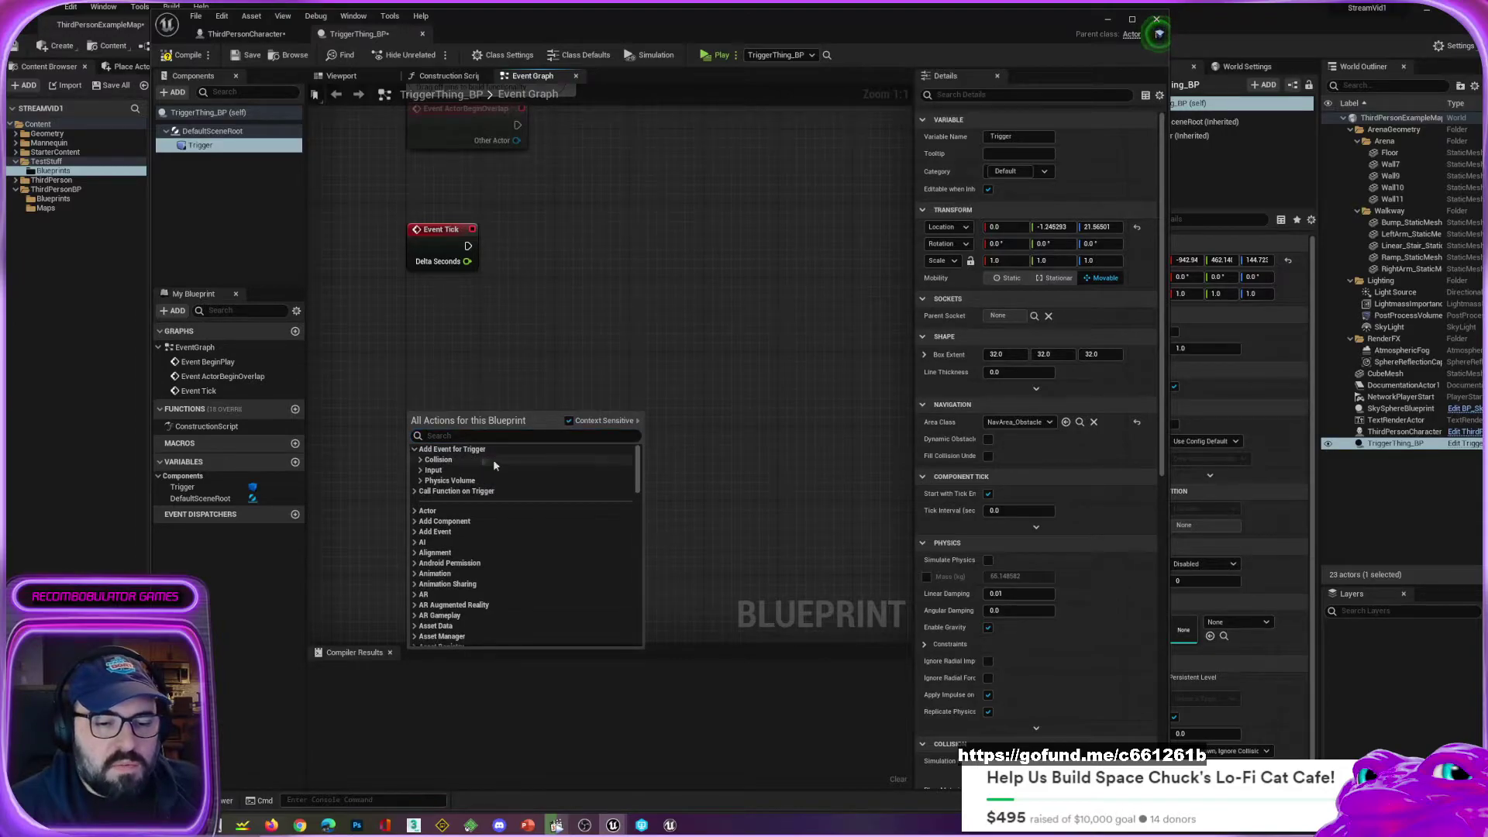
click(420, 460)
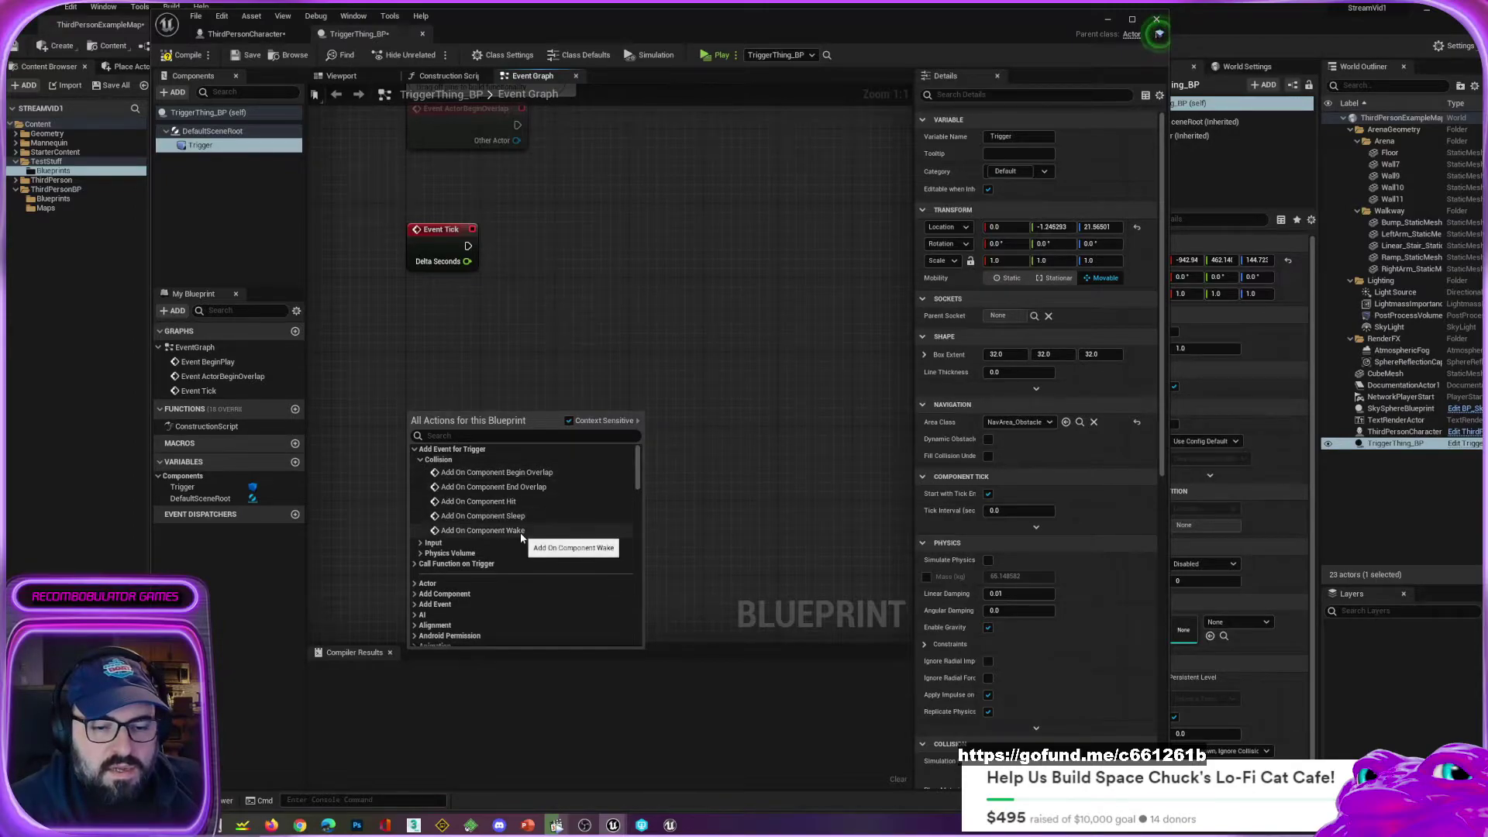
click(536, 474)
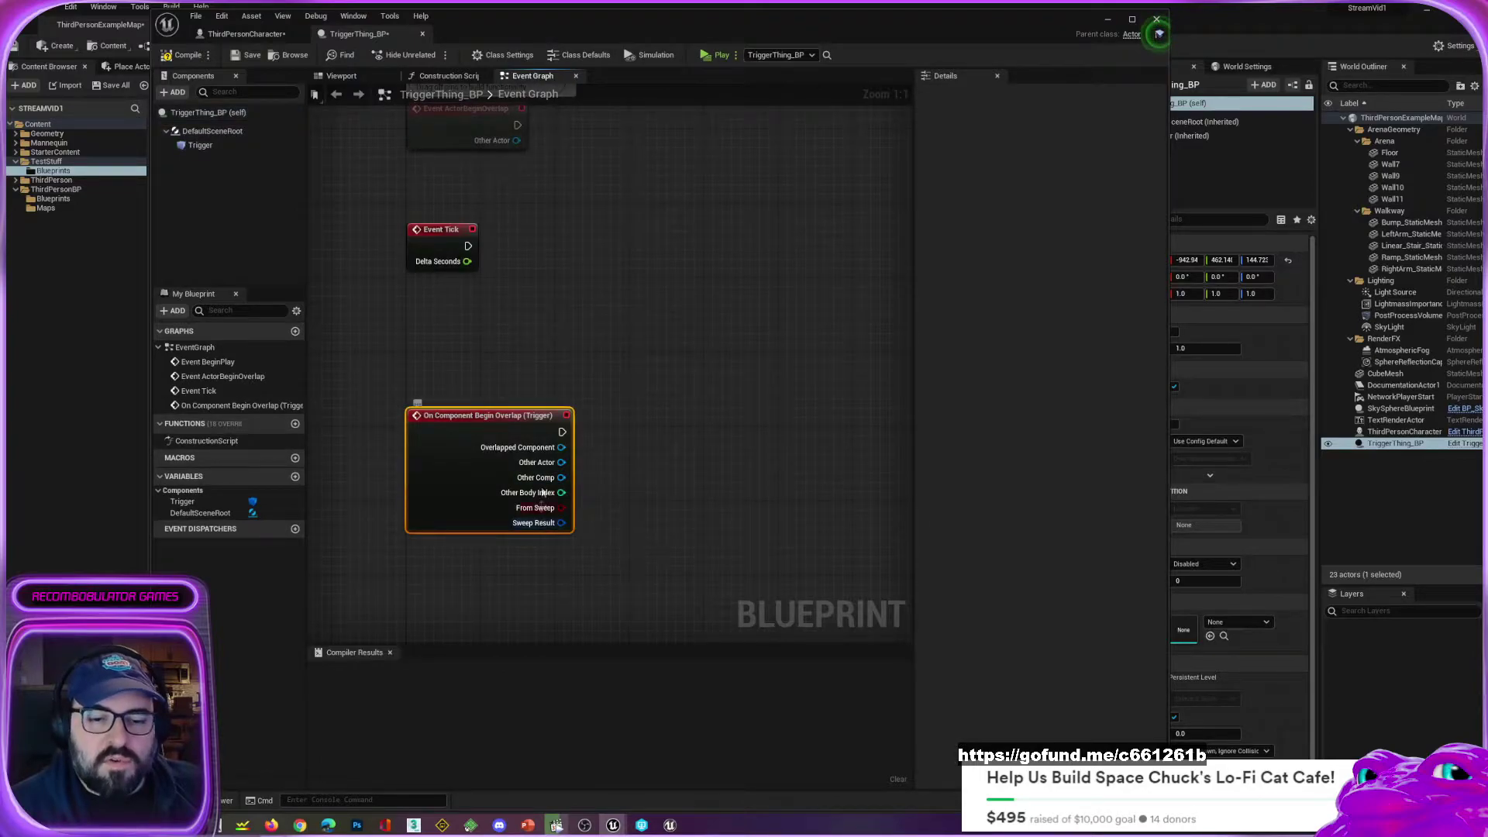
Step: Connect a Print String node to the Trigger overlap event's execution output
click(619, 427)
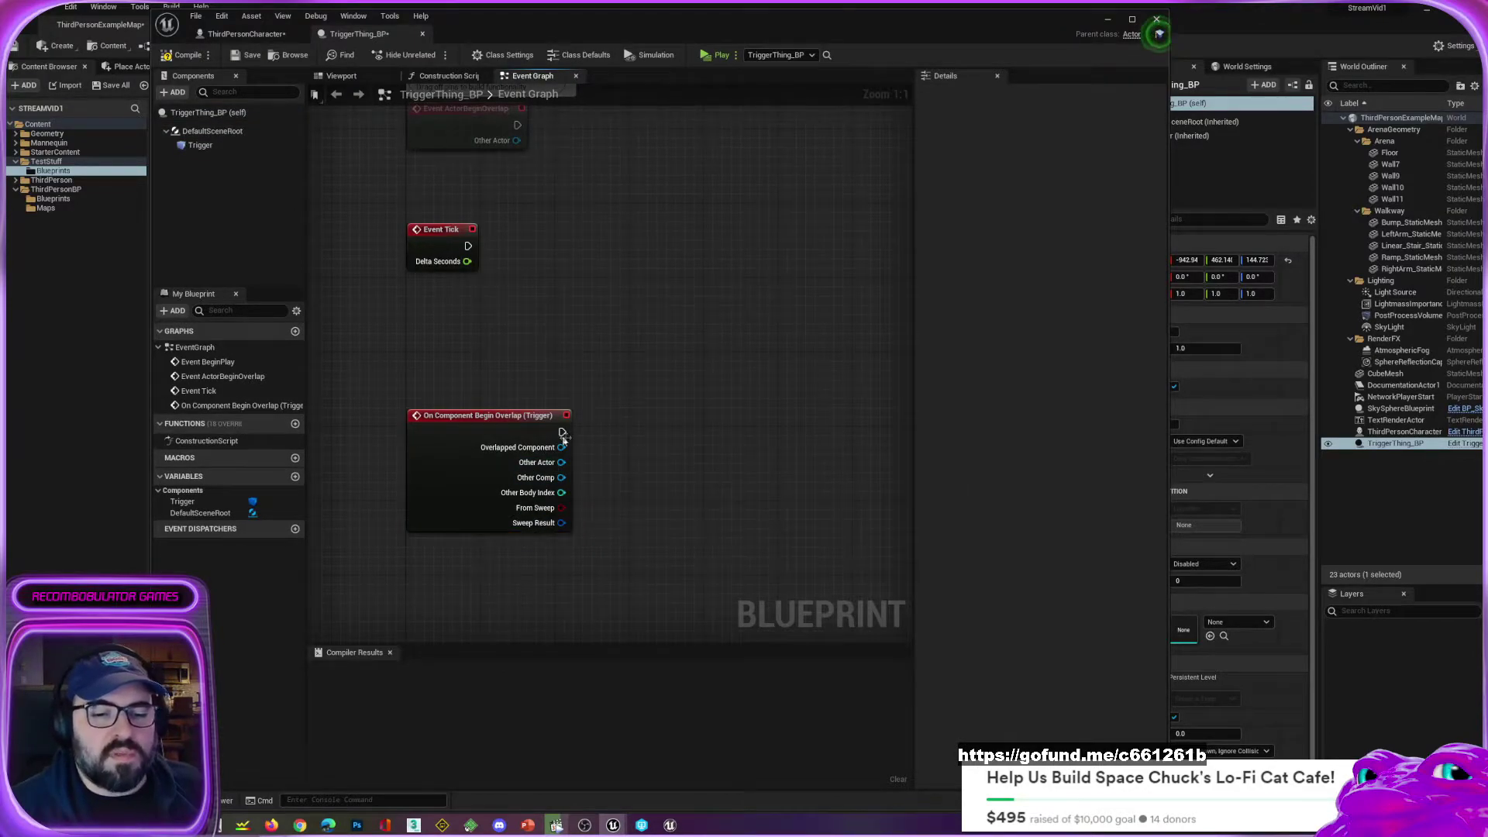
drag(562, 433, 674, 440)
text(print)
key(Return)
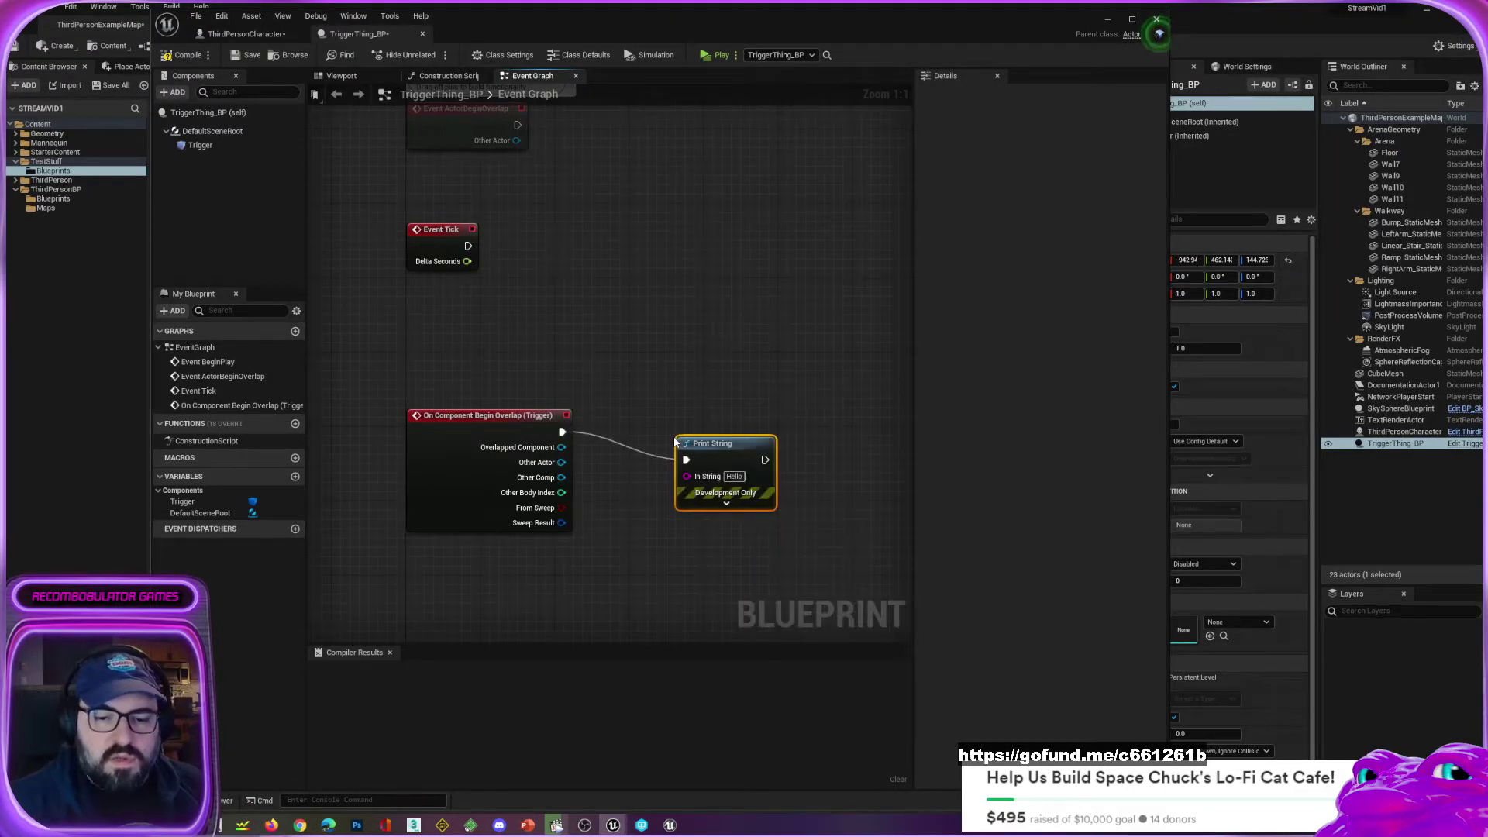
drag(729, 454, 682, 427)
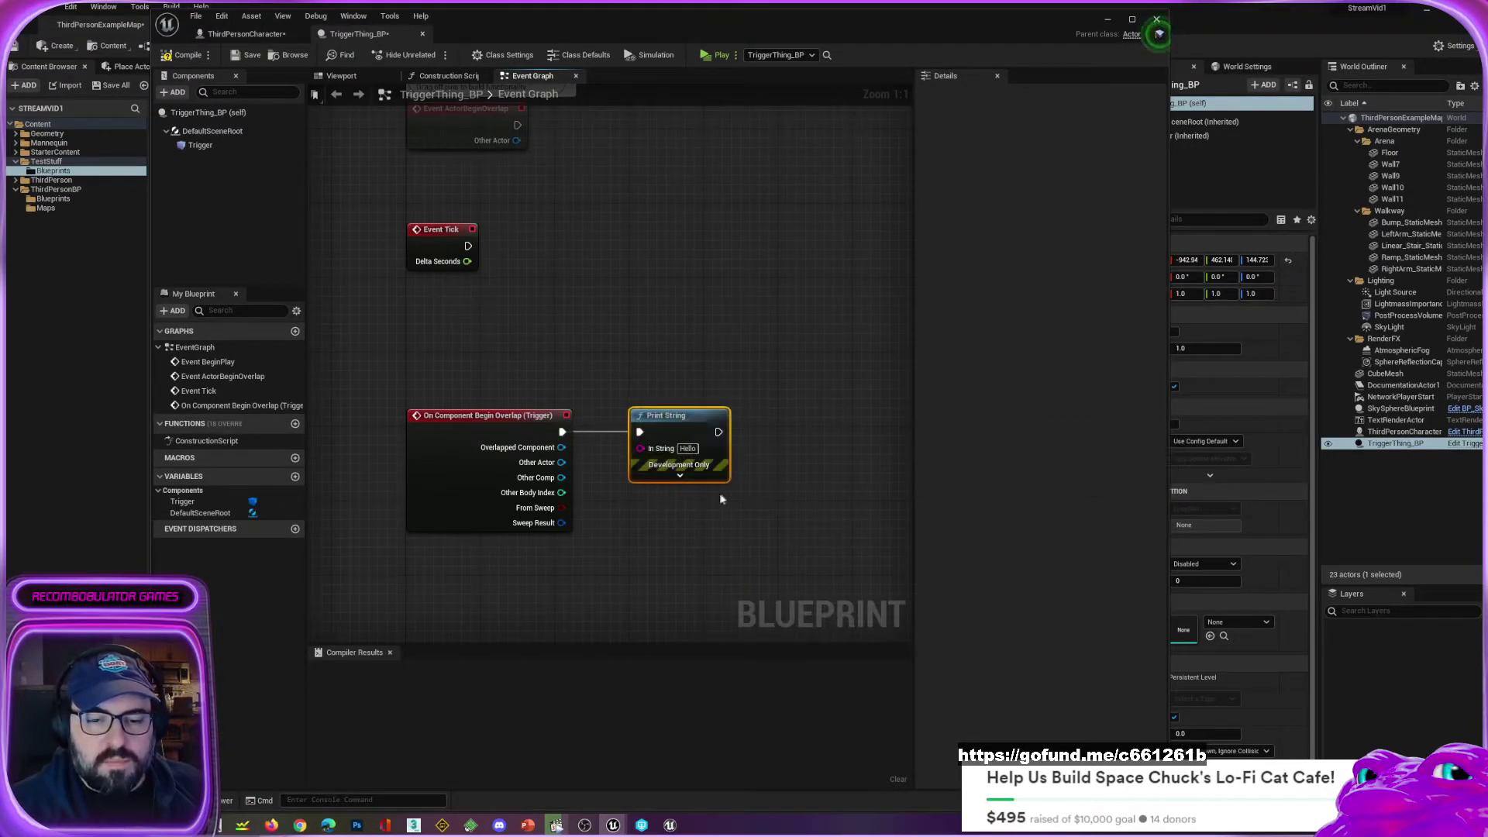
Step: Set the Print String text colour to magenta and start a play test
click(685, 476)
click(686, 503)
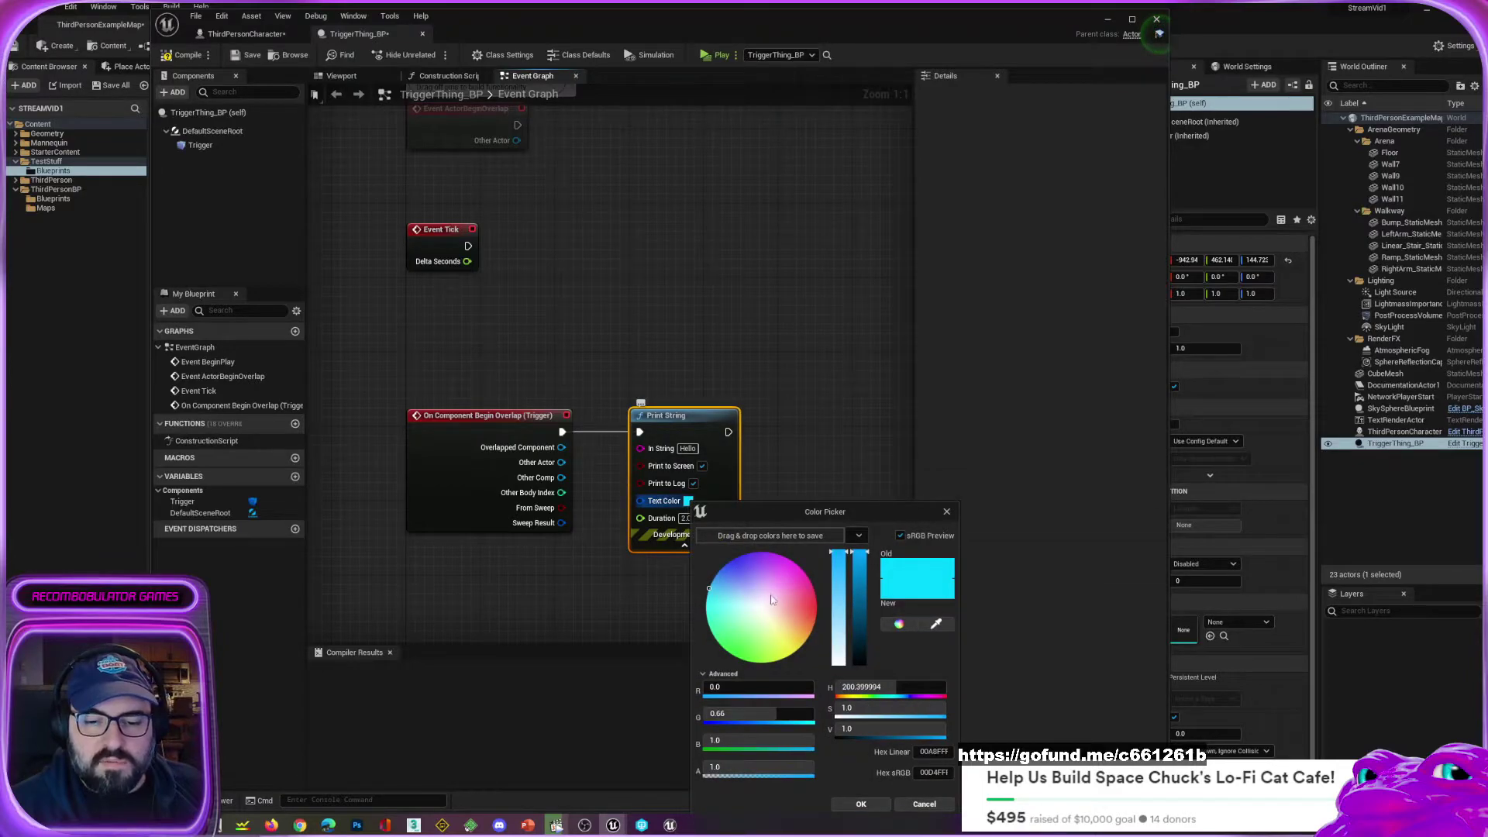
drag(772, 600, 786, 504)
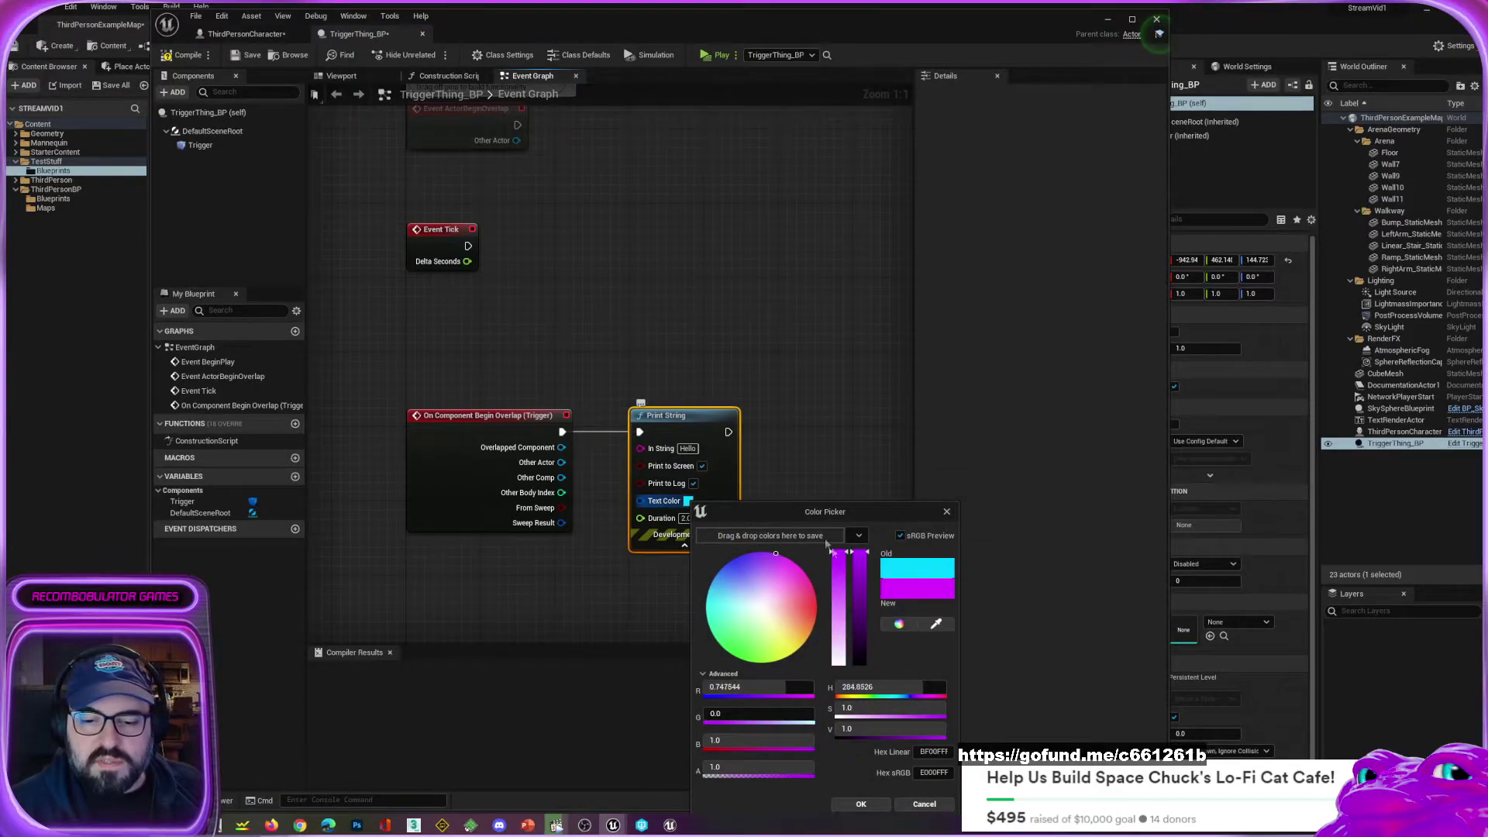
click(857, 805)
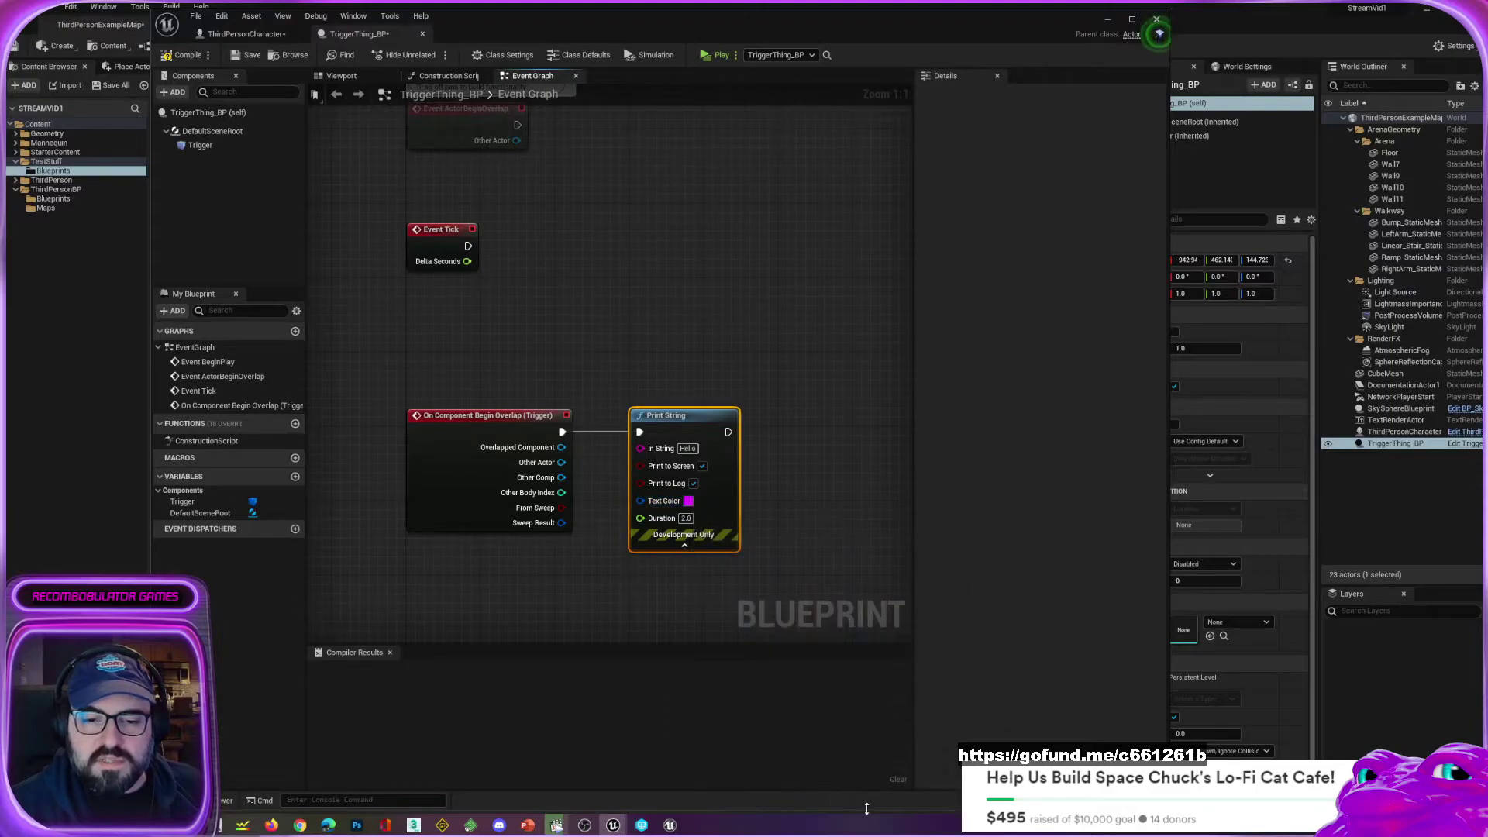
drag(846, 34, 836, 42)
click(703, 64)
Step: Enlarge the game preview and run the character through the trigger box to print magenta Hello
key(w)
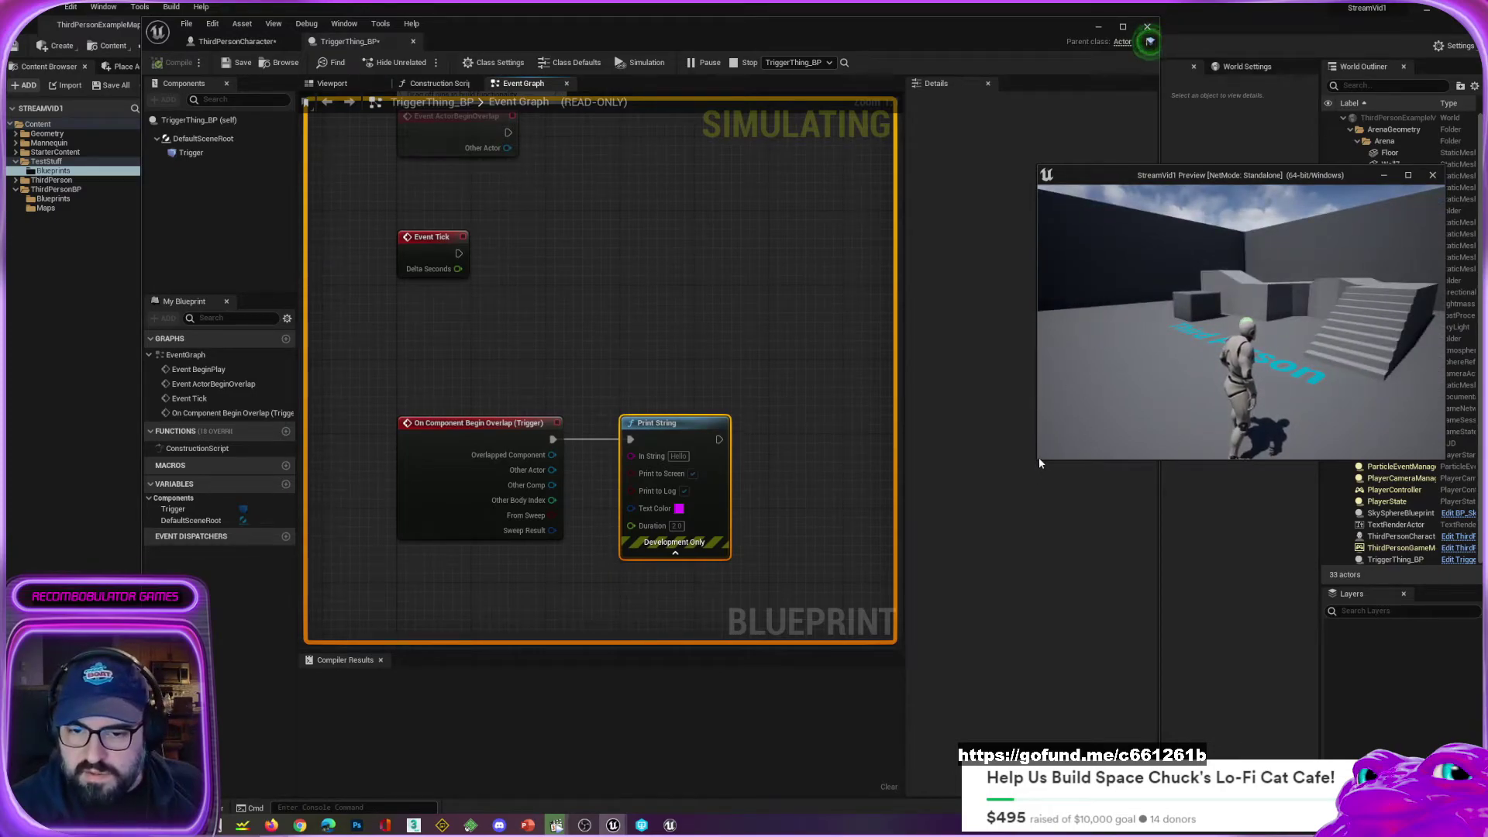
drag(1038, 462, 727, 616)
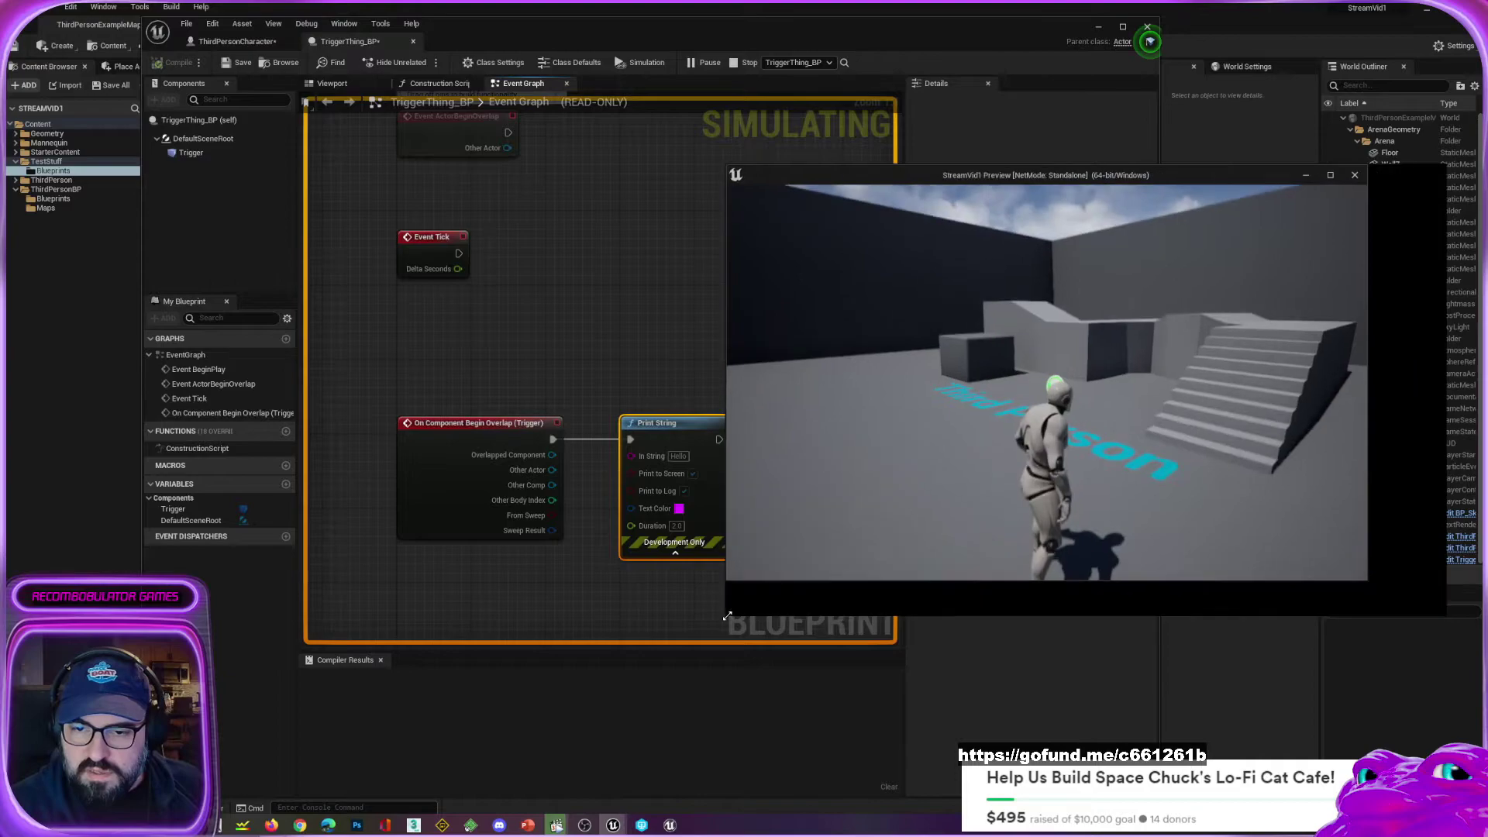
key(w)
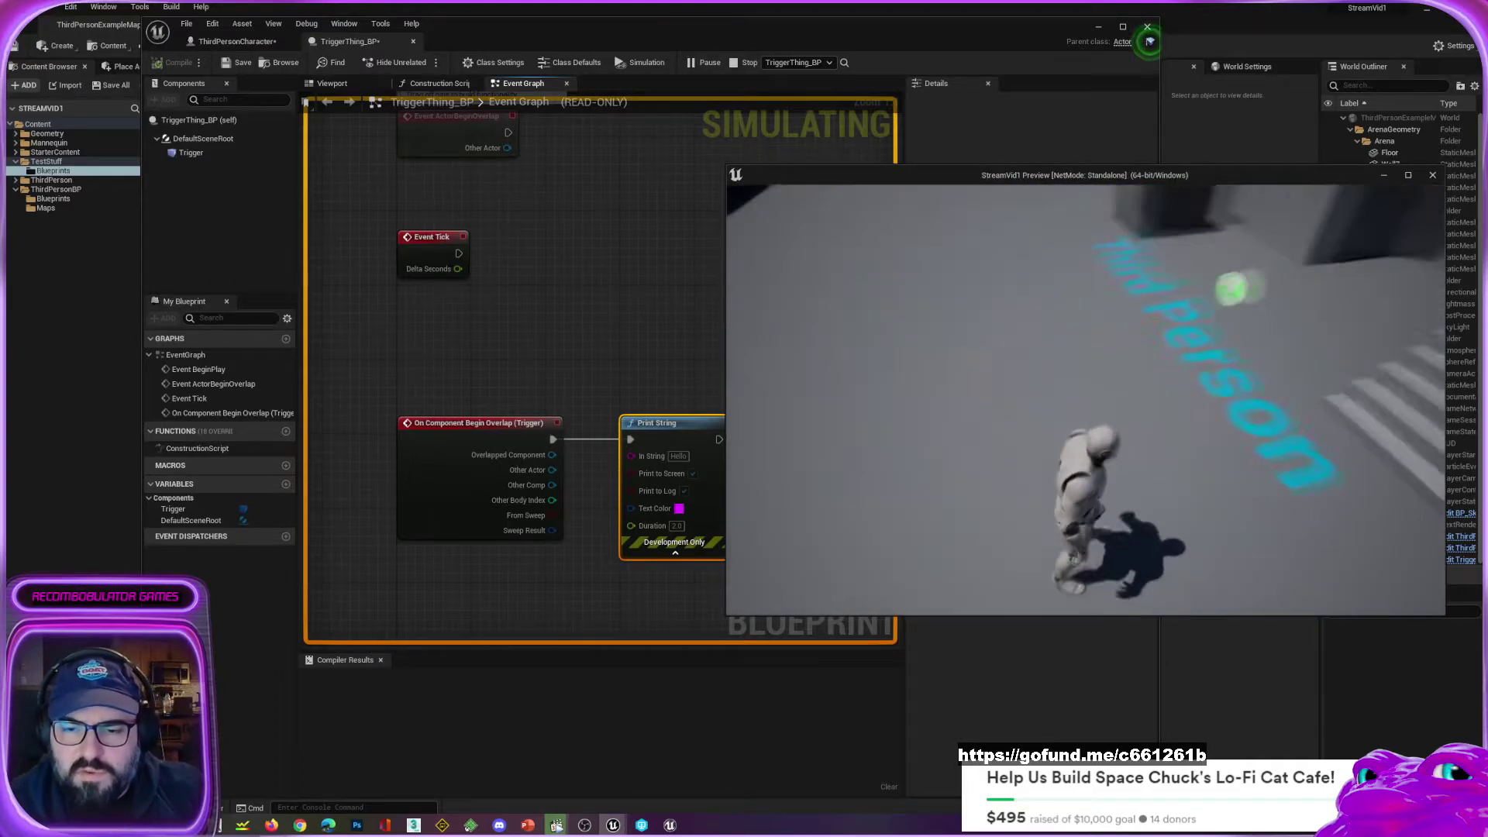
key(w)
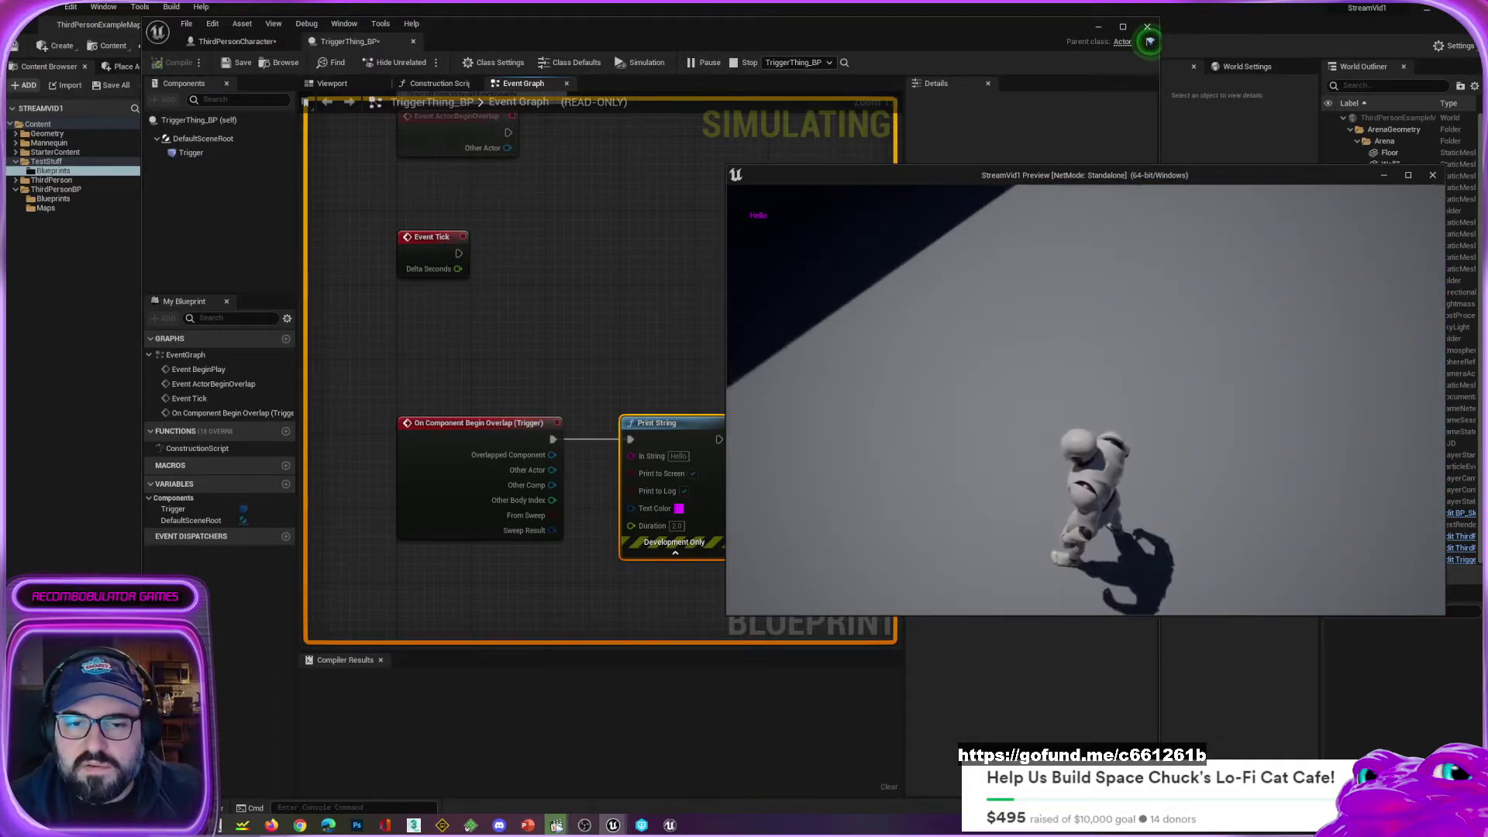
key(w)
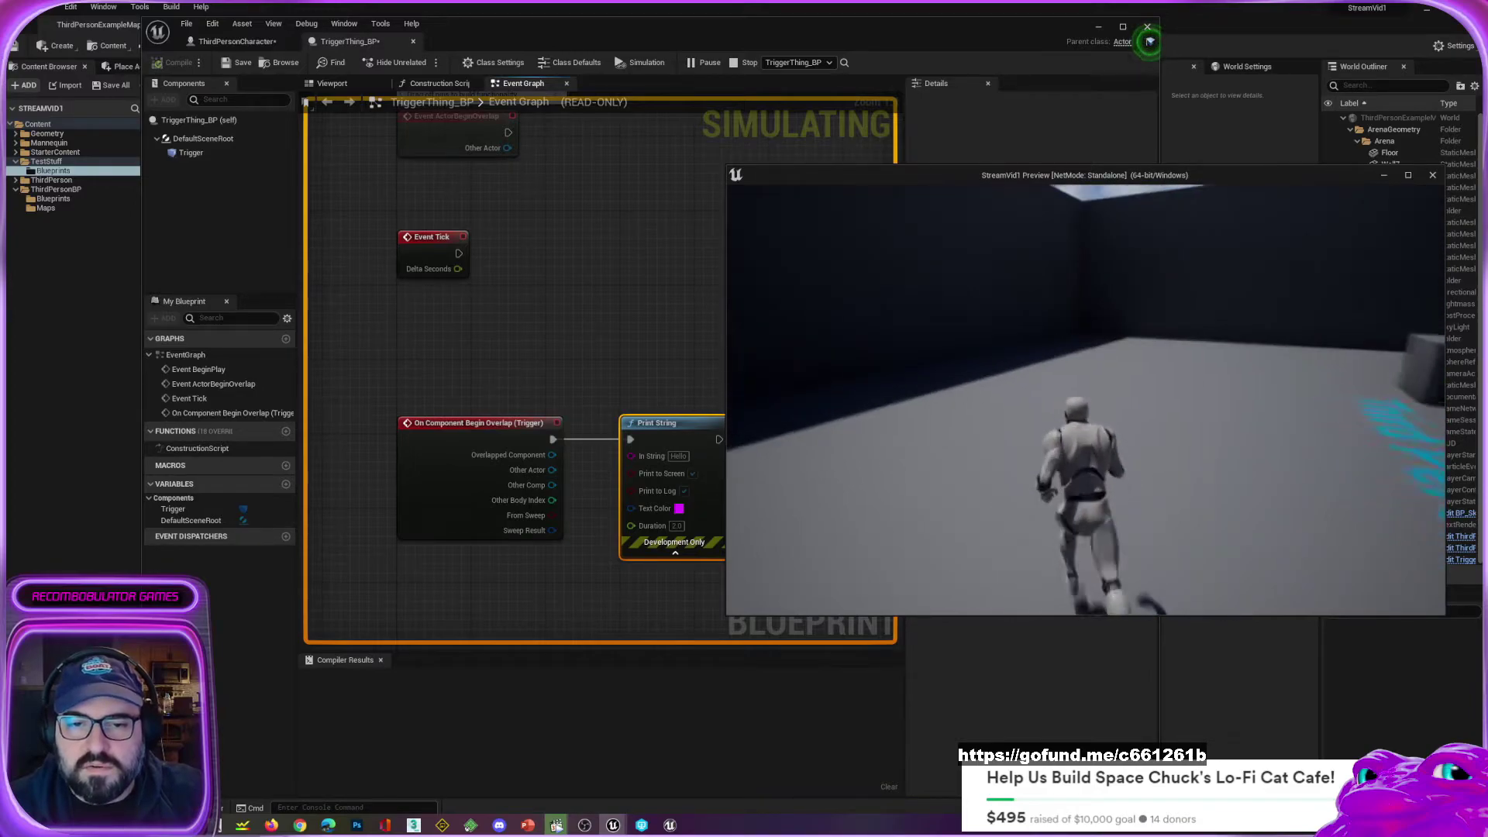
Step: Run past the trigger toward the stairs, then end the play session and return to the Event Graph
key(w)
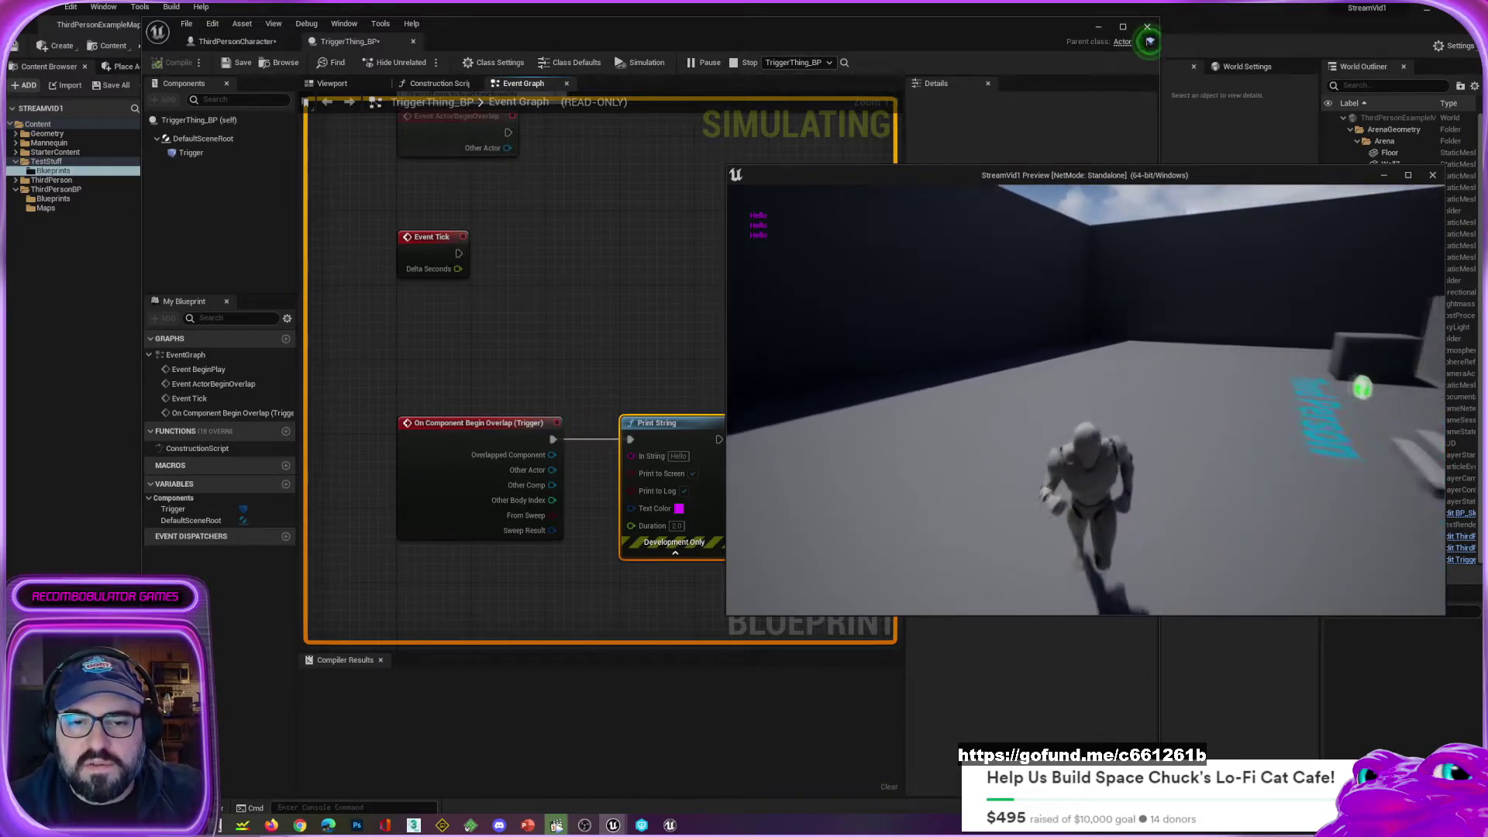
key(w)
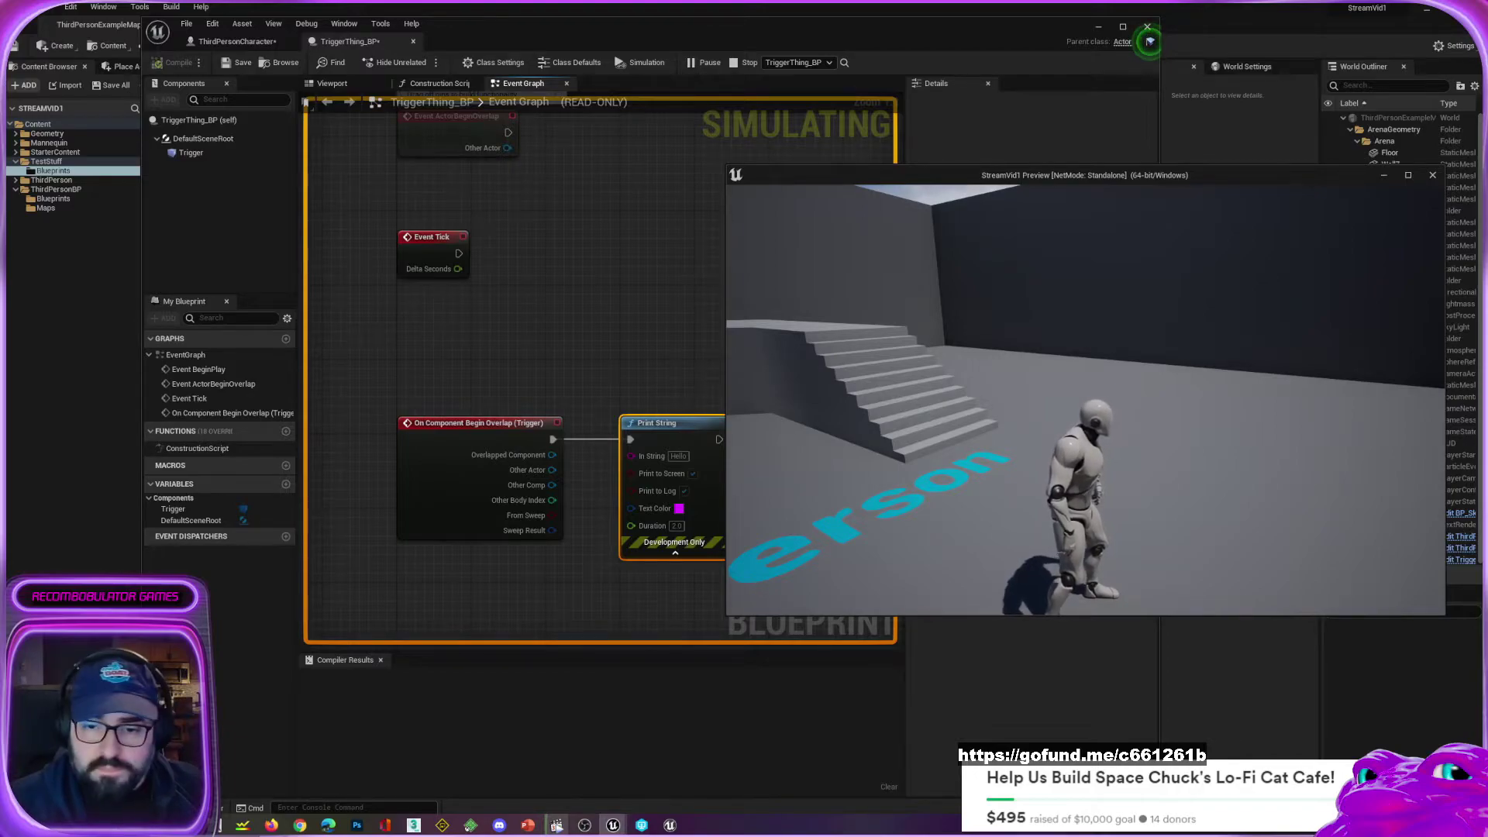
key(Escape)
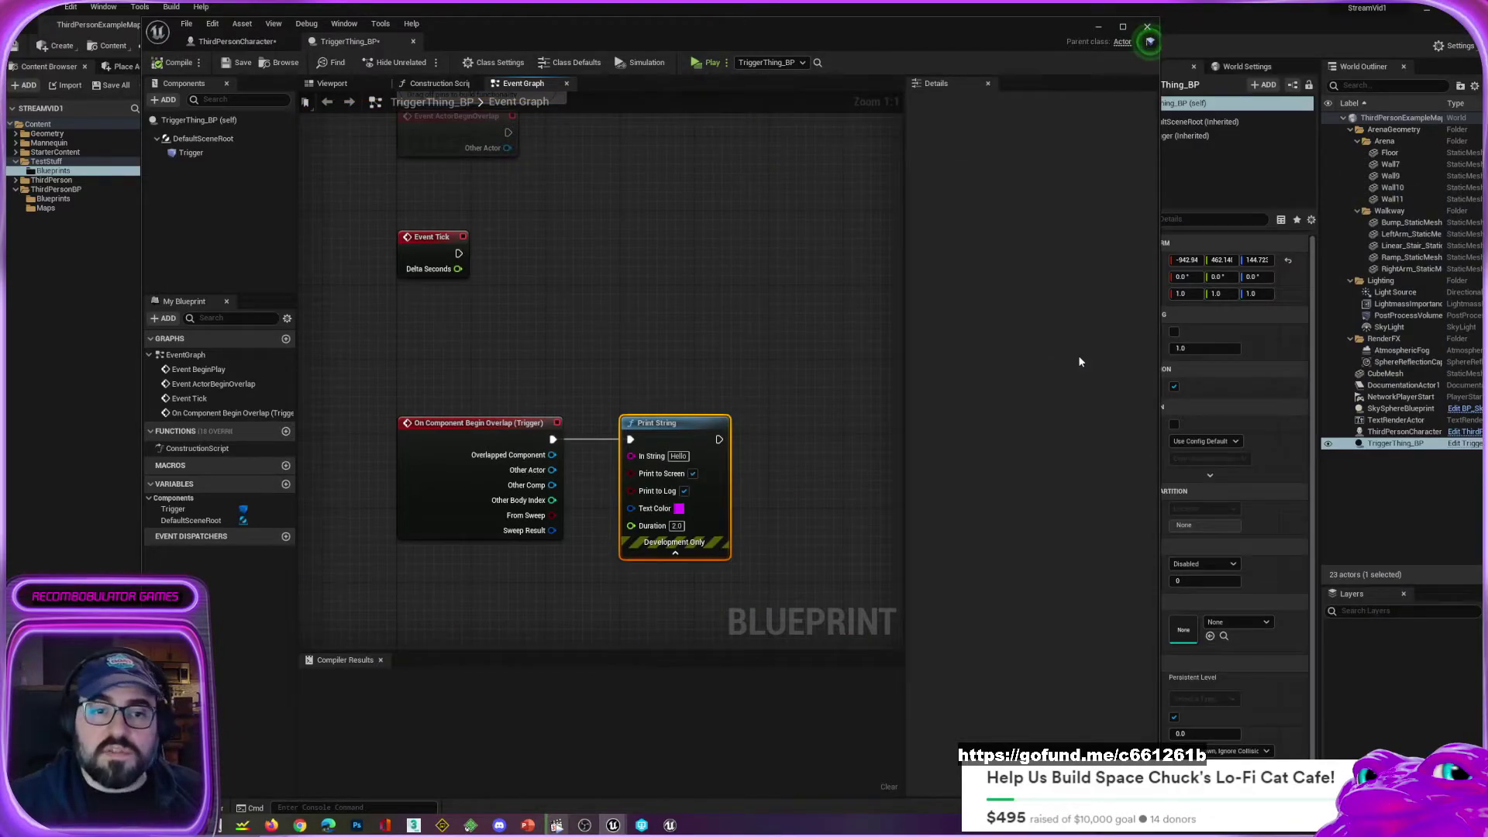
right_drag(878, 237, 712, 372)
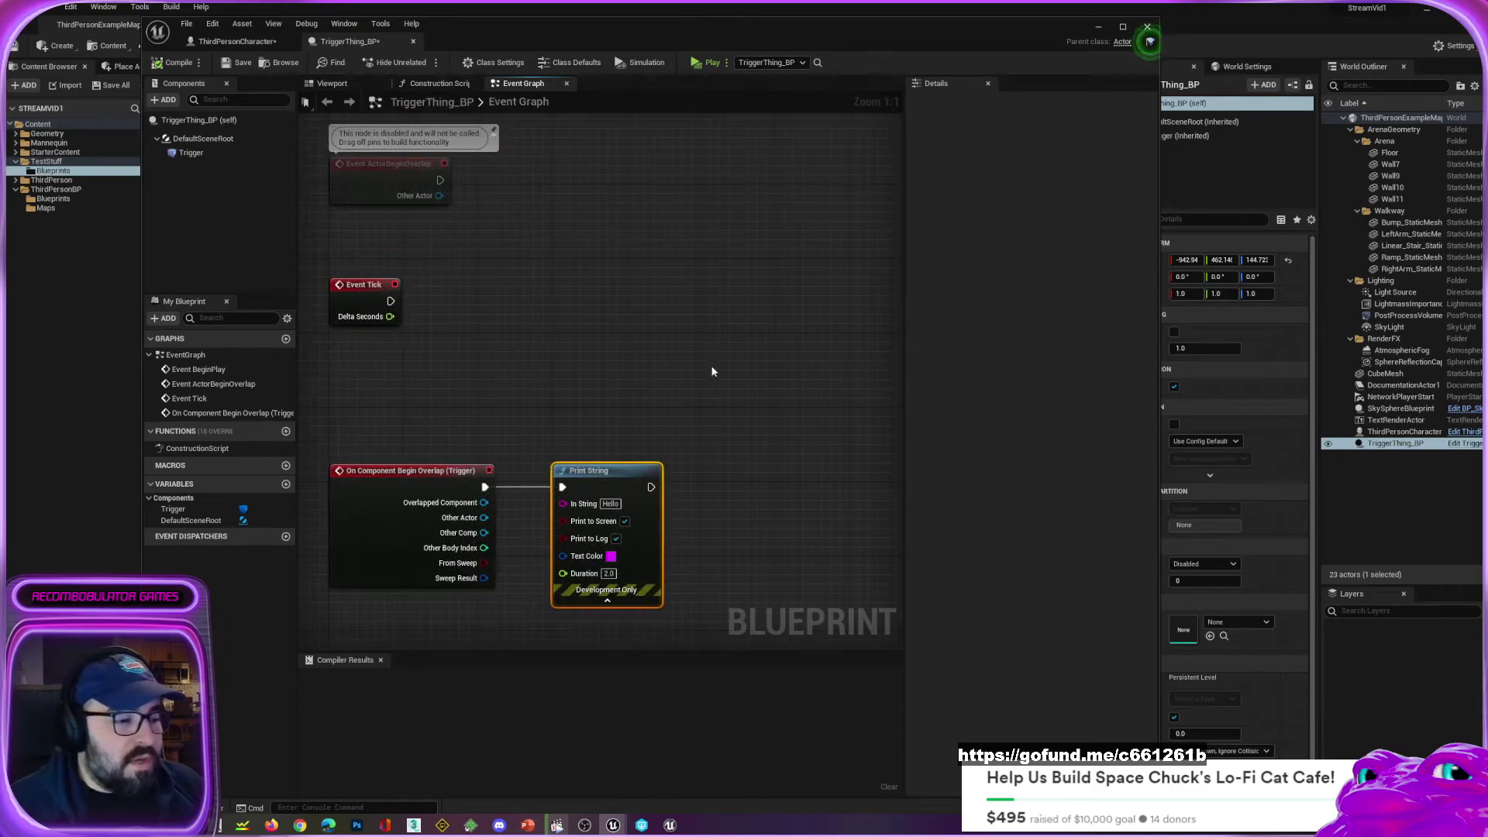